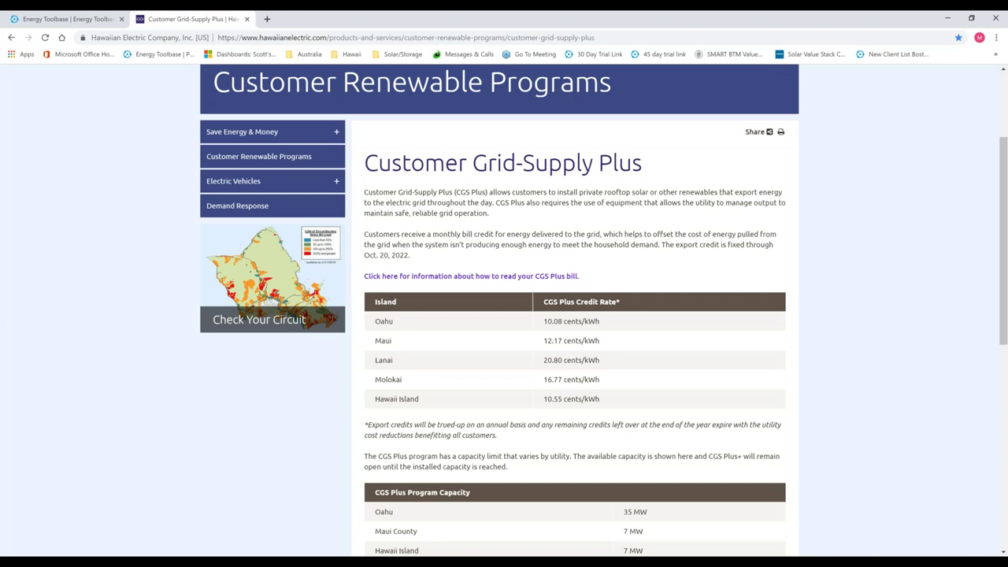
# - Return to the Customer Renewable Programs list and open the Customer Self-Supply (CSS) program description
pyautogui.click(11, 37)
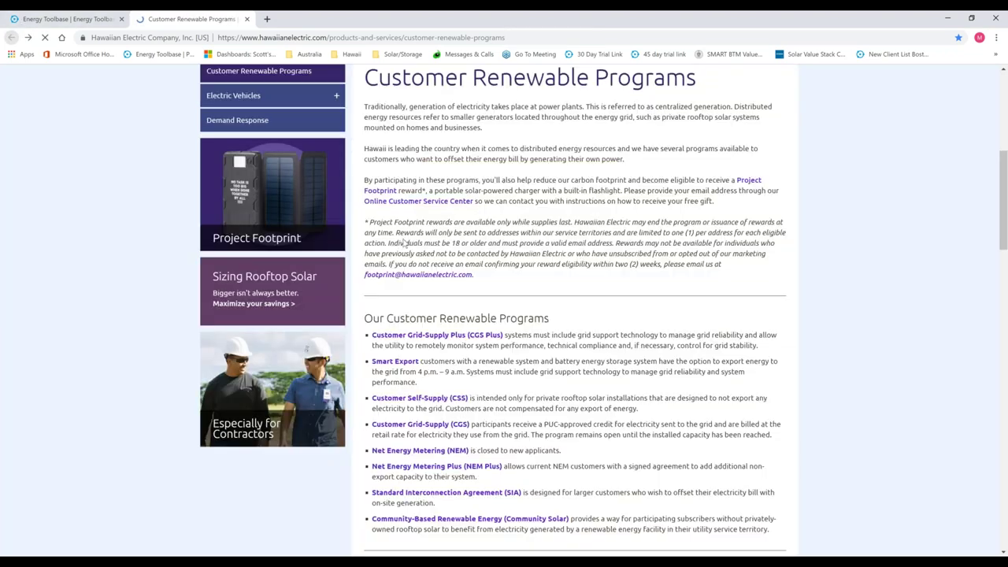
pyautogui.click(431, 403)
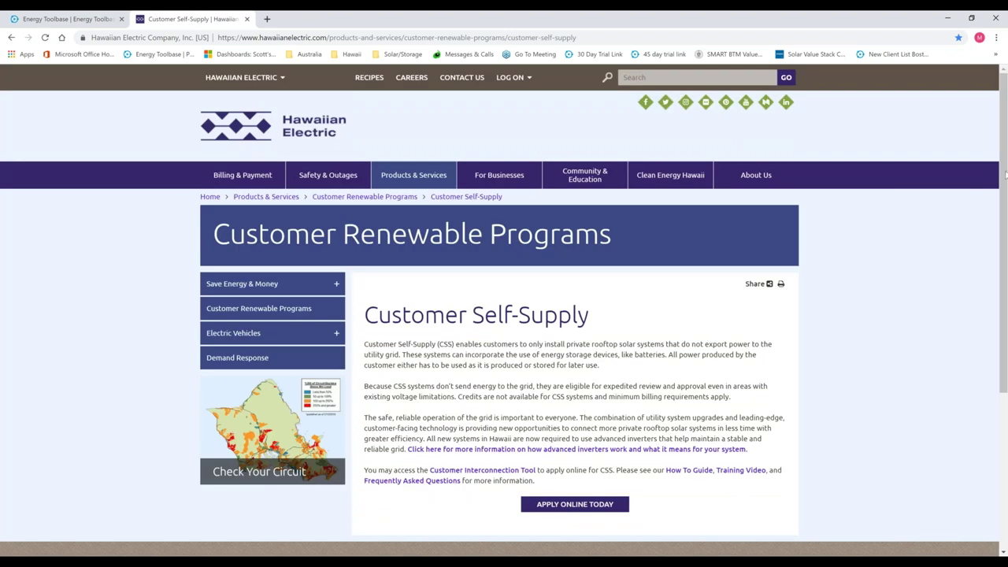
pyautogui.moveTo(1002, 173); pyautogui.dragTo(1004, 204)
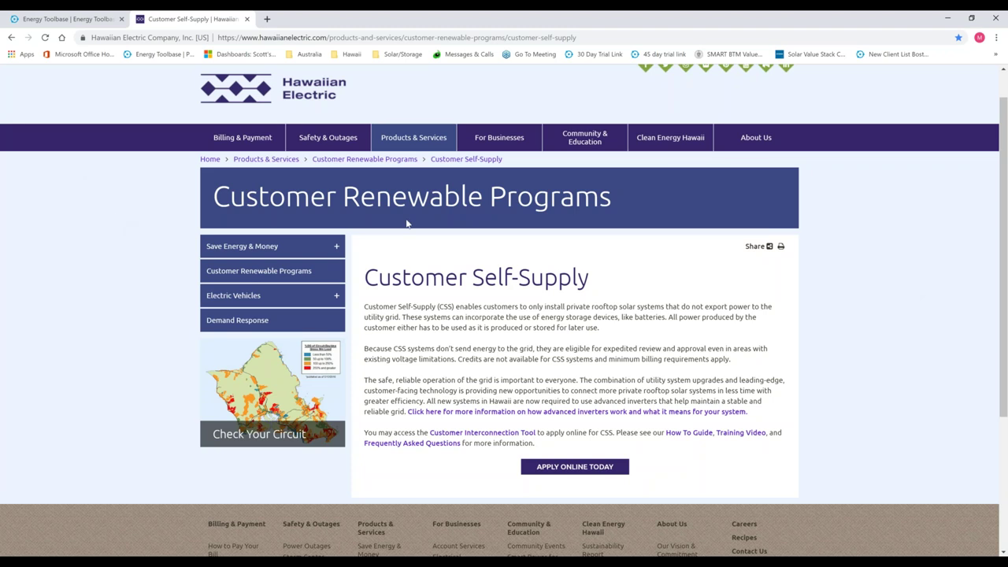
# - Switch to Energy Toolbase and open the "Monthly Bills, 1,000/kwh/month usage" energy use profile of the Residential (Away During Day) M-F facility
pyautogui.click(48, 23)
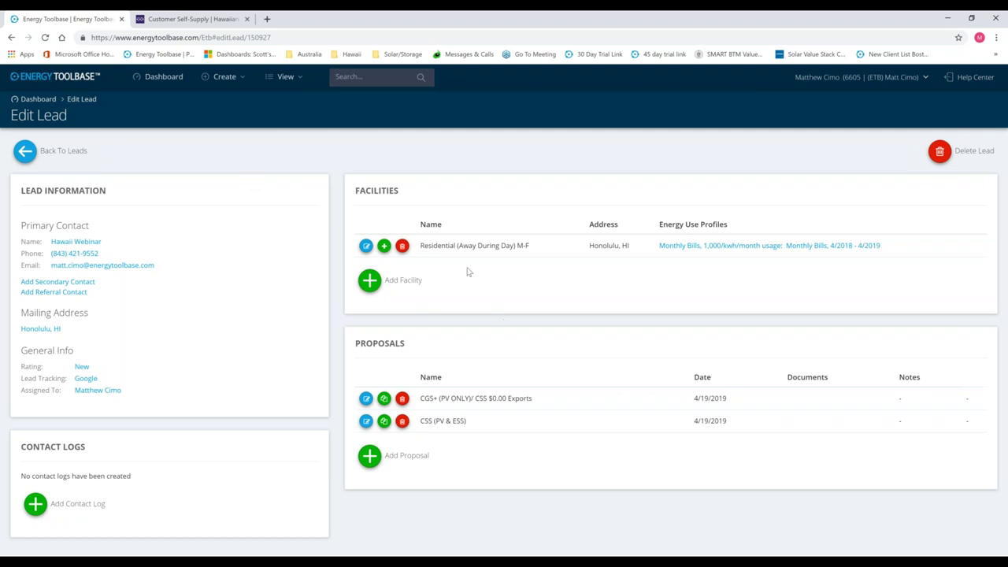
pyautogui.moveTo(399, 191); pyautogui.dragTo(356, 192)
pyautogui.click(482, 297)
pyautogui.moveTo(401, 192); pyautogui.dragTo(353, 194)
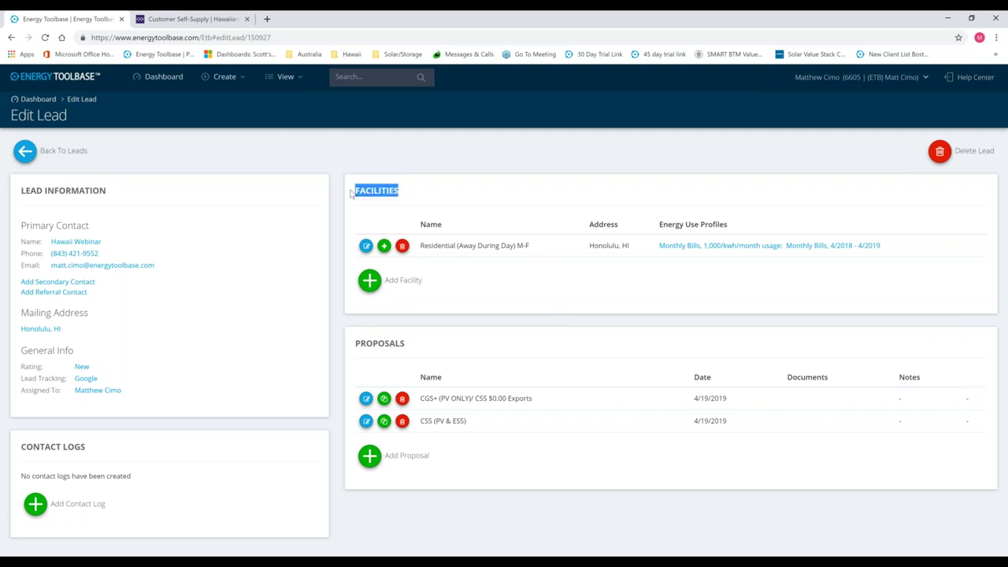
pyautogui.click(465, 290)
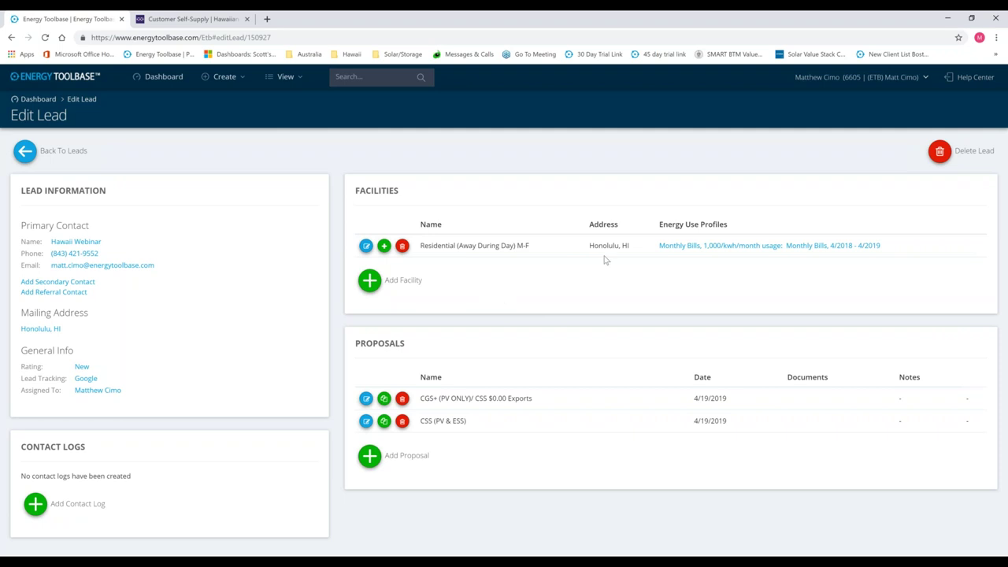
pyautogui.moveTo(419, 248); pyautogui.dragTo(534, 254)
pyautogui.click(537, 277)
pyautogui.click(718, 246)
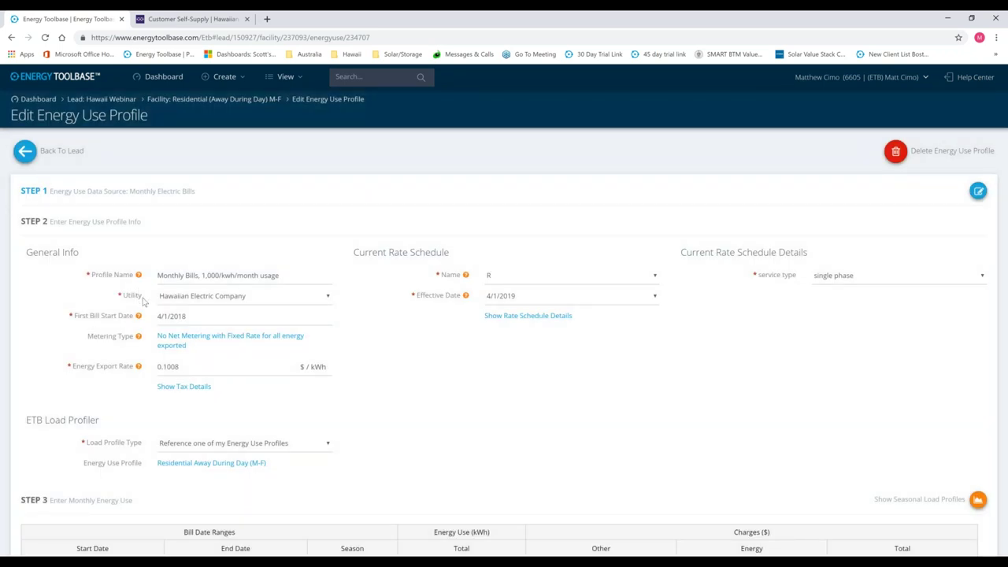
# - Choose Hawaiian Electric Company as the utility and review the available rate schedule names
pyautogui.click(312, 299)
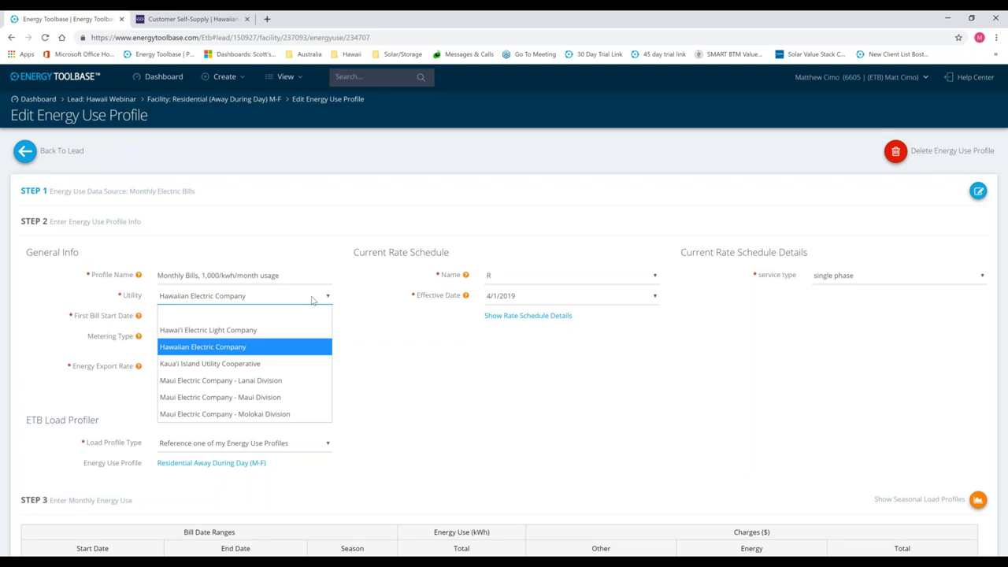
pyautogui.click(268, 348)
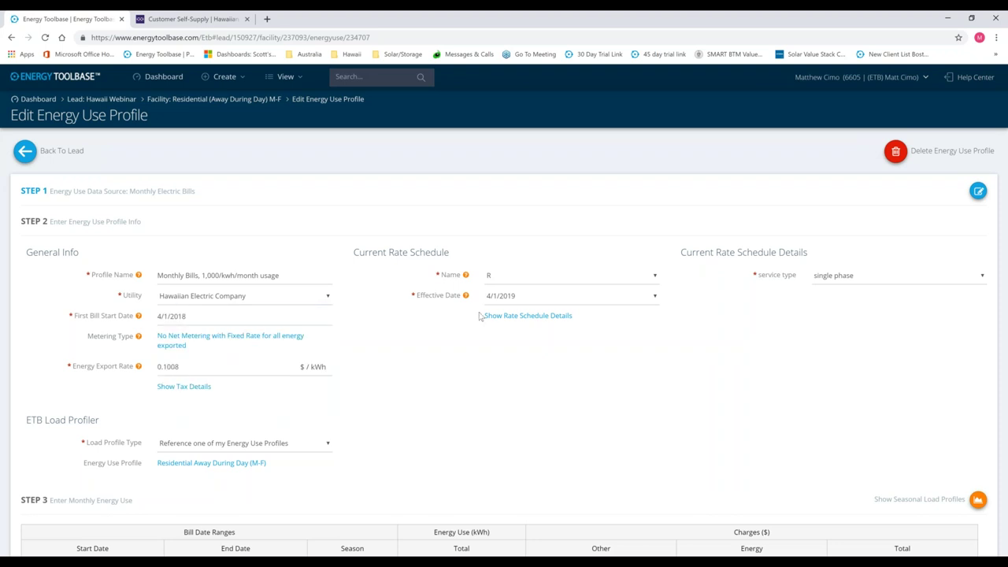
pyautogui.click(512, 280)
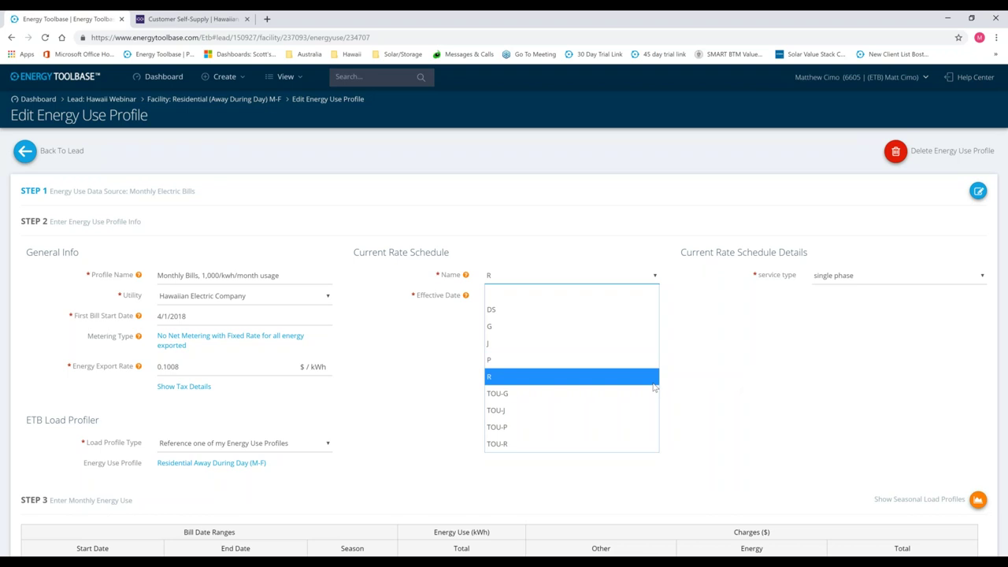
pyautogui.click(822, 368)
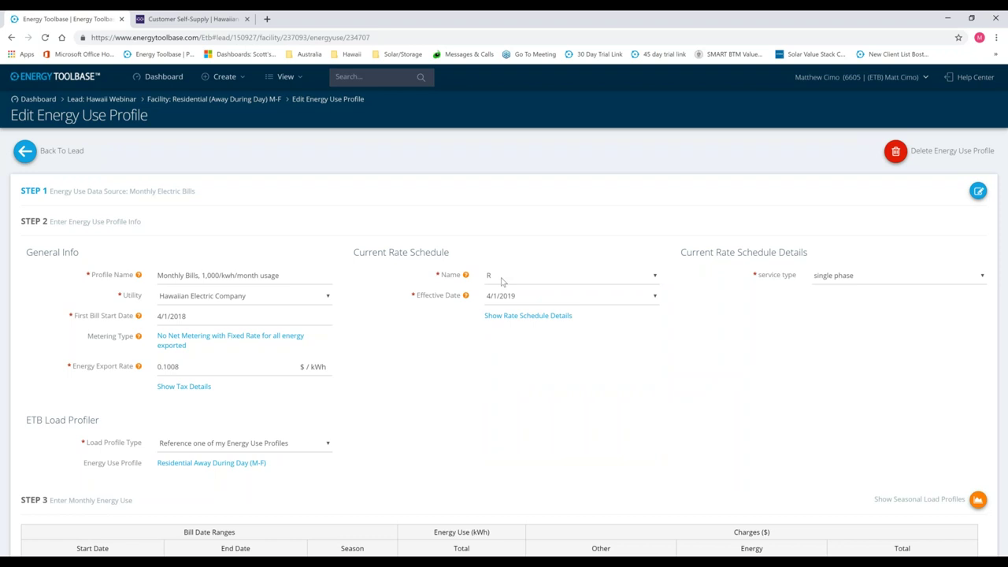
# - Browse the rate schedule's effective dates back to 6/1/2014 and select 4/1/2019
pyautogui.click(652, 298)
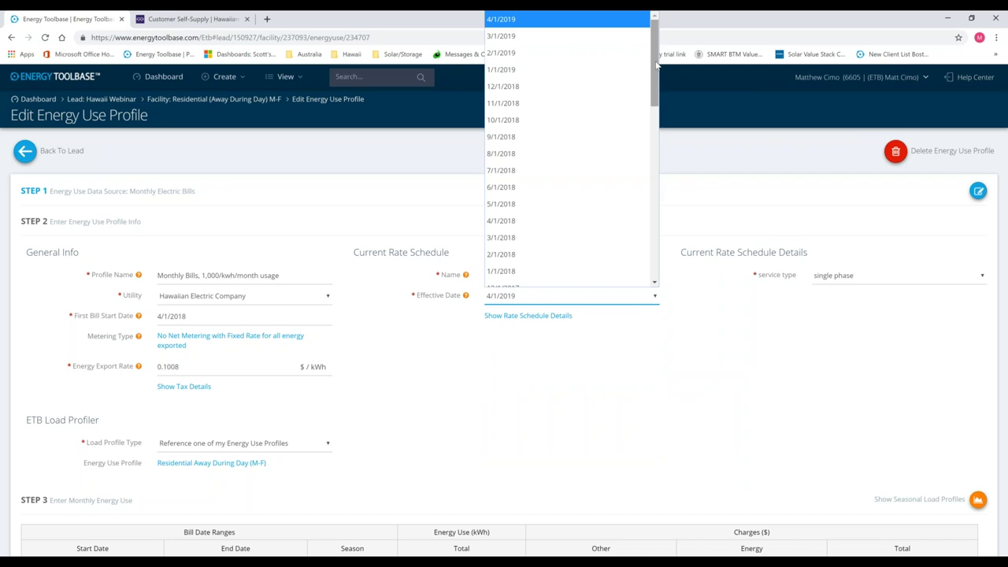
pyautogui.moveTo(655, 57); pyautogui.dragTo(655, 227)
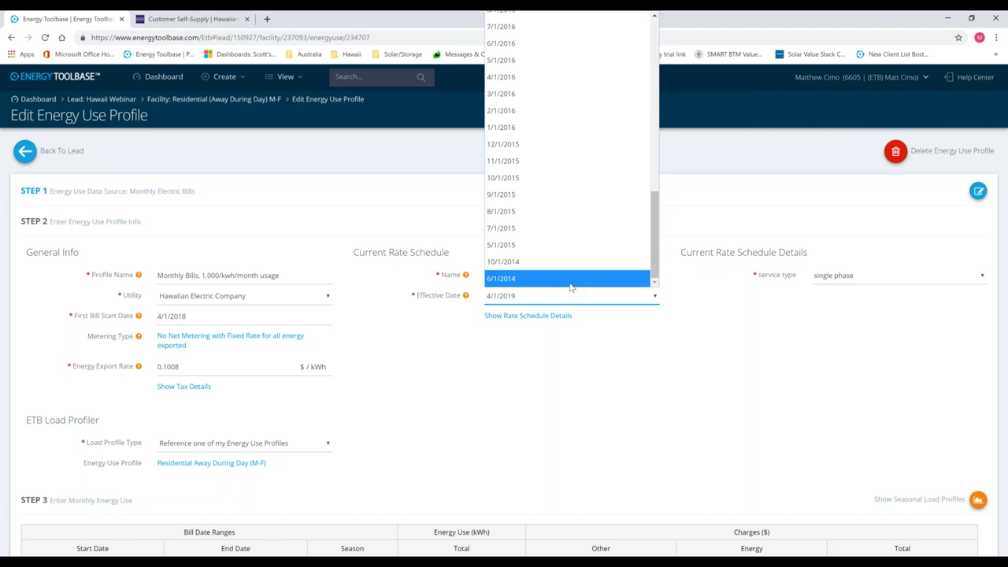
pyautogui.moveTo(655, 239); pyautogui.dragTo(650, 137)
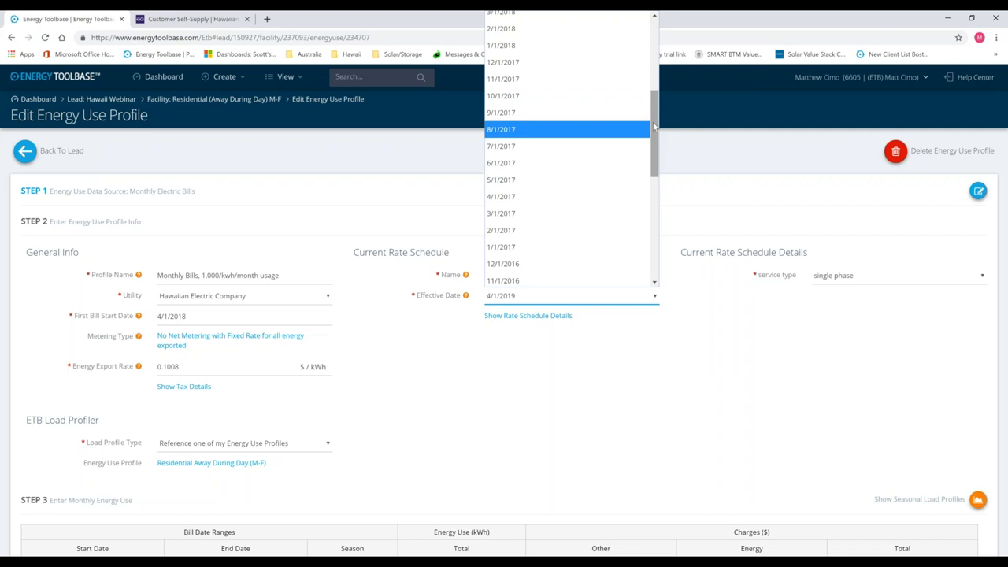
pyautogui.moveTo(652, 128); pyautogui.dragTo(652, 41)
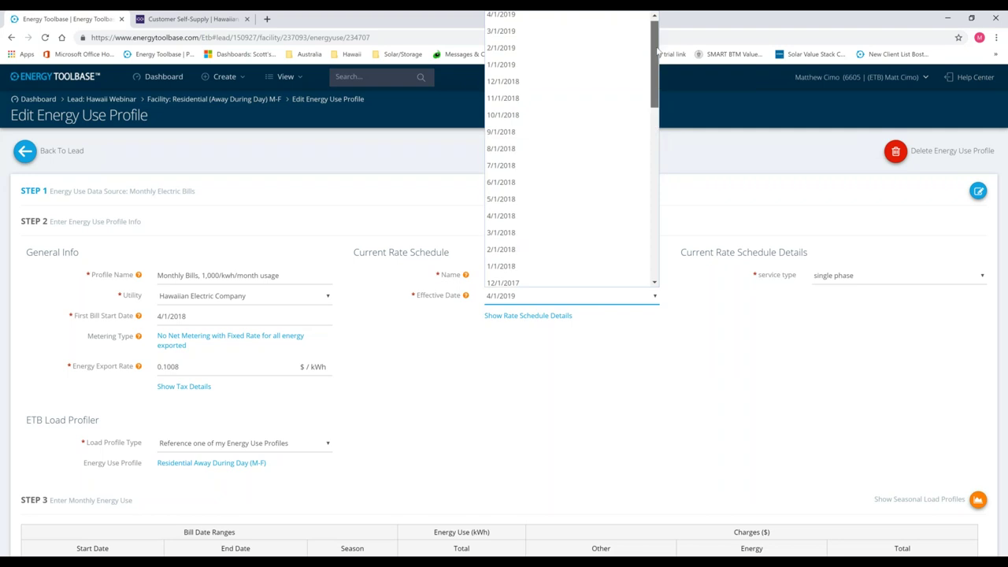
pyautogui.click(586, 21)
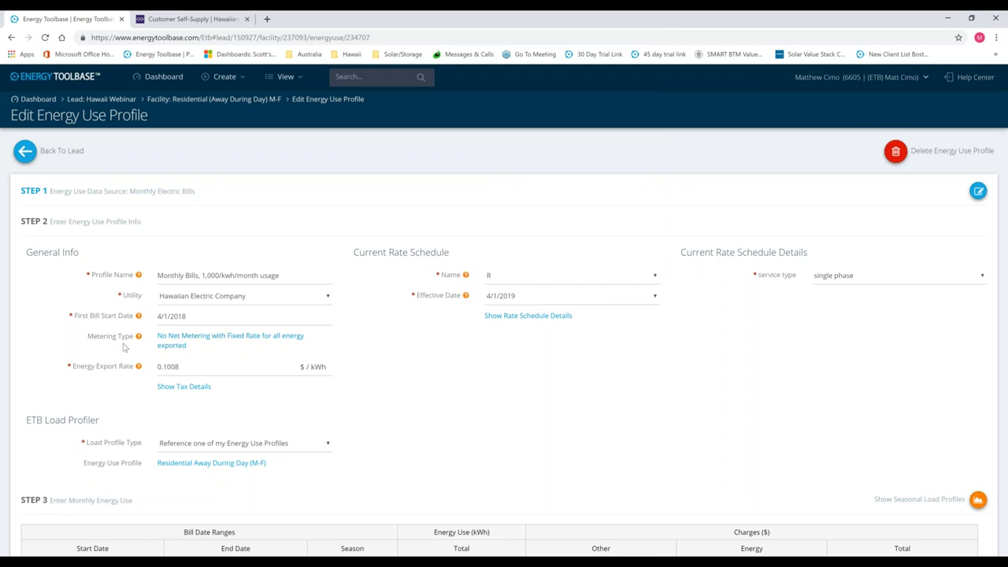
# - Review the profile's metering details, including the fixed rate option for exported energy and the export energy rate
pyautogui.moveTo(133, 339); pyautogui.dragTo(68, 348)
pyautogui.click(69, 348)
pyautogui.click(186, 344)
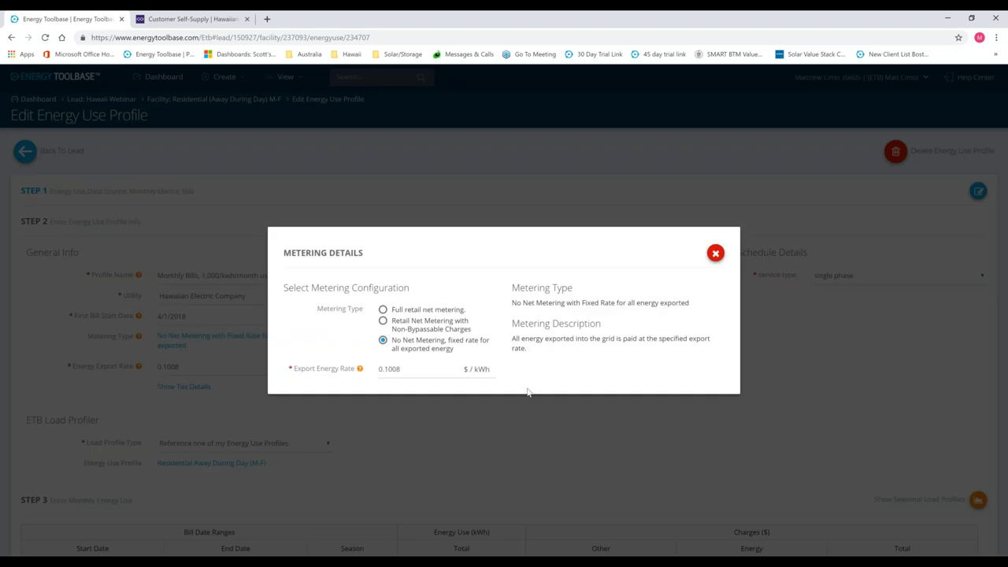
pyautogui.moveTo(456, 355); pyautogui.dragTo(394, 347)
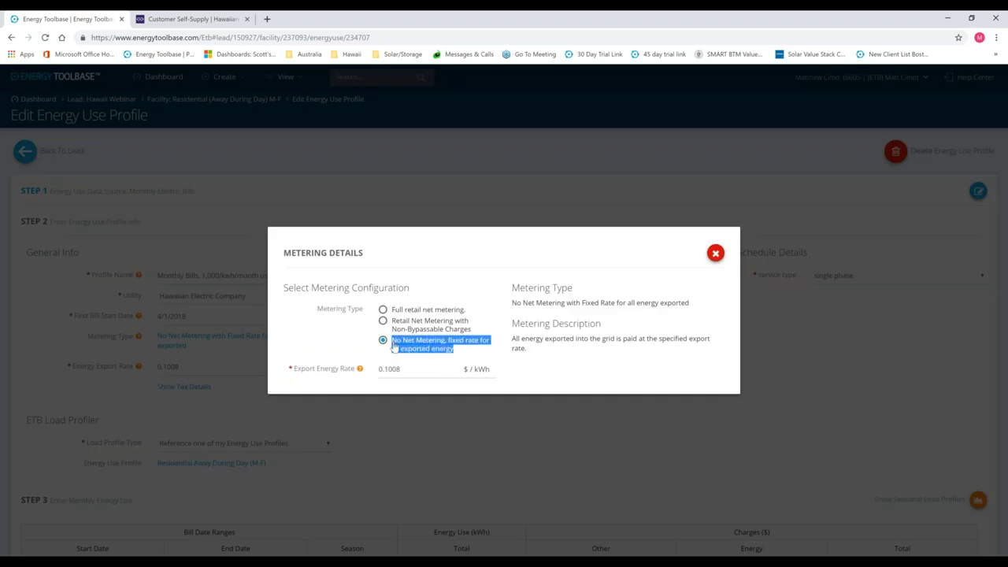
pyautogui.click(557, 373)
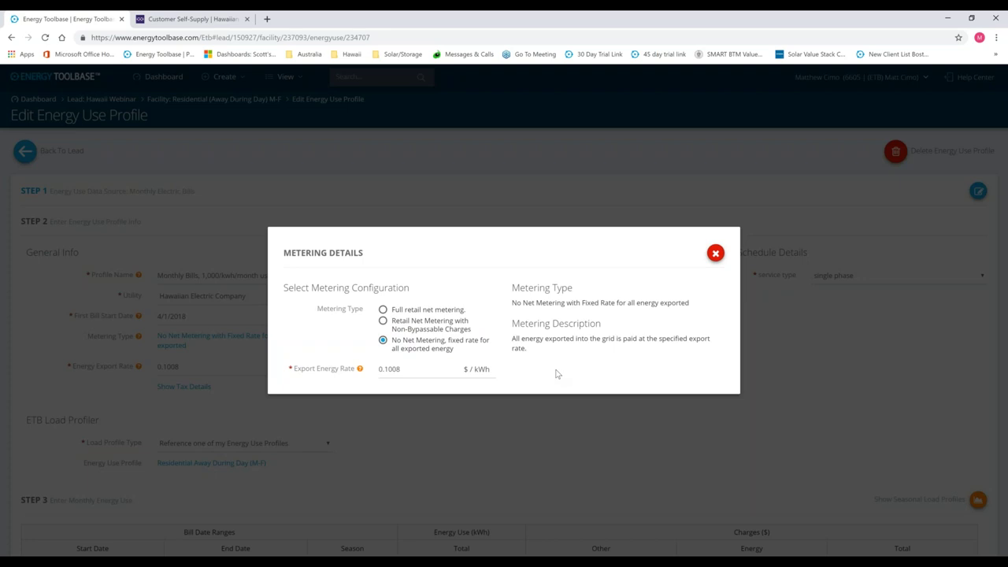
pyautogui.moveTo(401, 368); pyautogui.dragTo(378, 368)
pyautogui.click(439, 369)
pyautogui.click(575, 379)
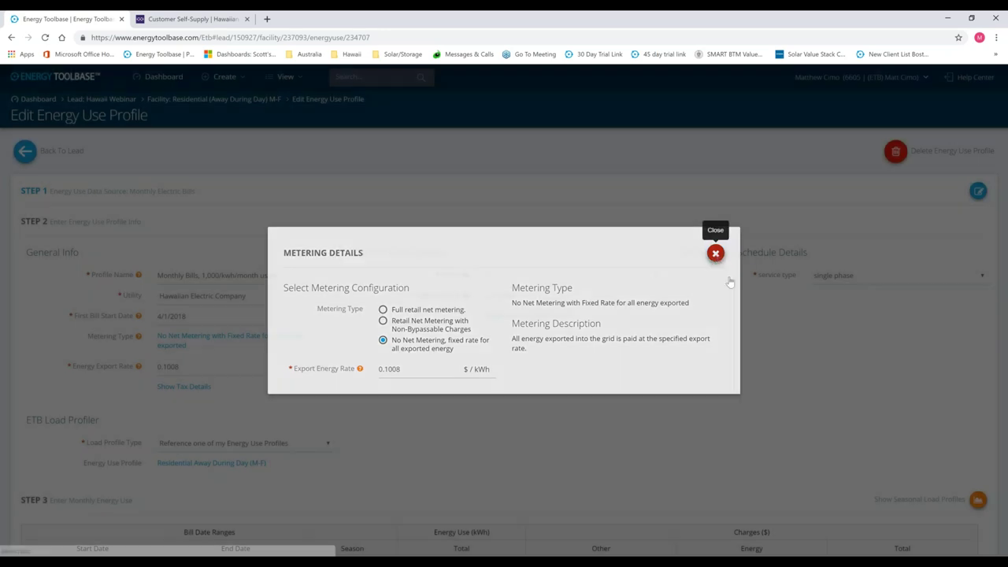
pyautogui.click(715, 253)
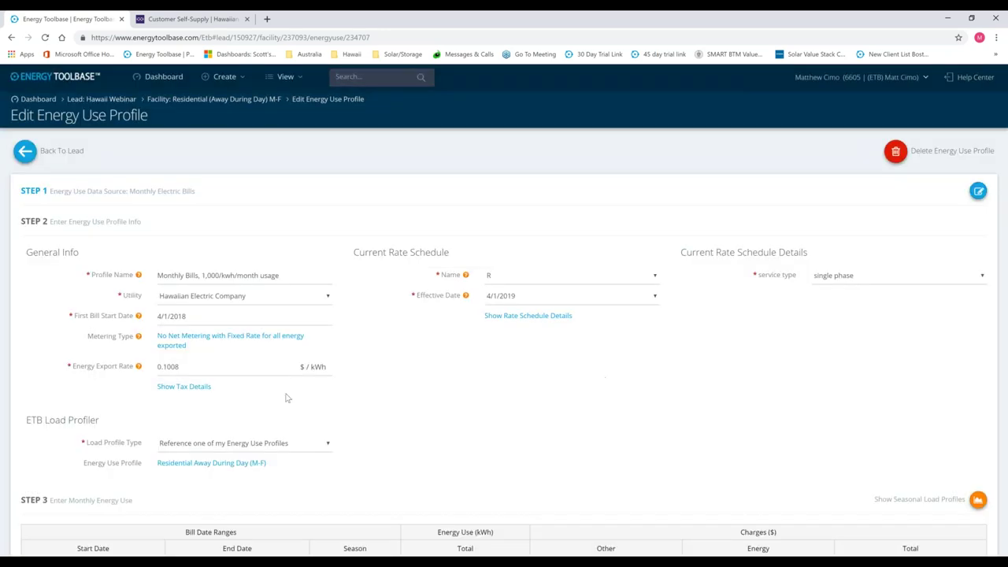
# - Examine the monthly energy use table, including the usage entries, calculated charges and yearly totals
pyautogui.scroll(-2, 844, 294)
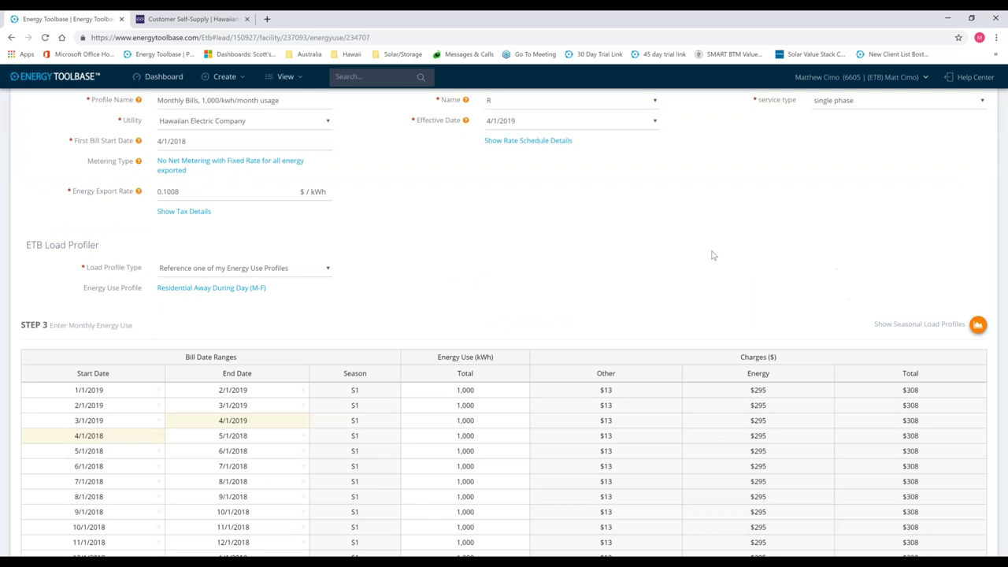
pyautogui.click(500, 396)
pyautogui.click(499, 407)
pyautogui.click(496, 391)
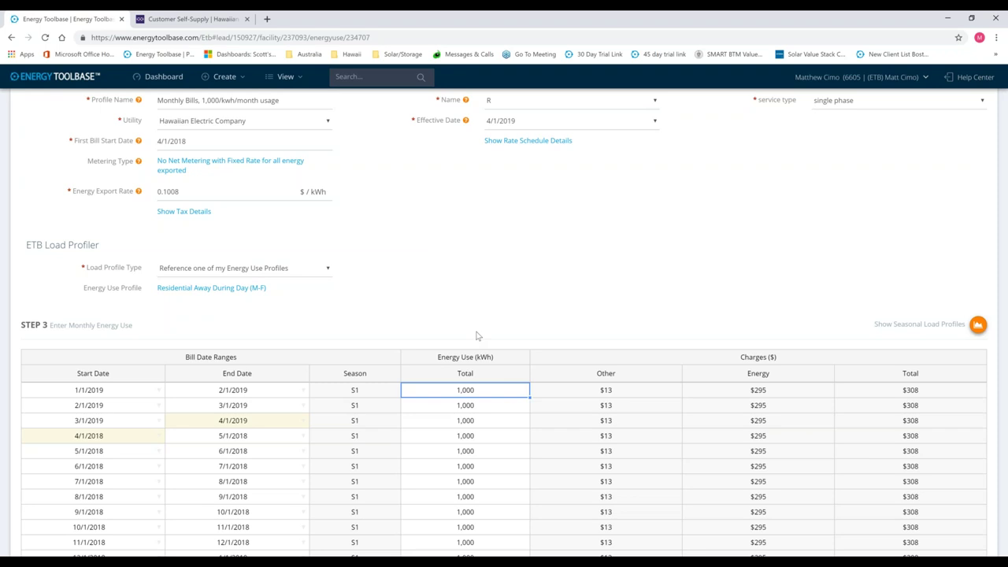
pyautogui.click(465, 404)
pyautogui.click(471, 419)
pyautogui.click(478, 435)
pyautogui.click(481, 449)
pyautogui.click(486, 467)
pyautogui.scroll(-2, 477, 404)
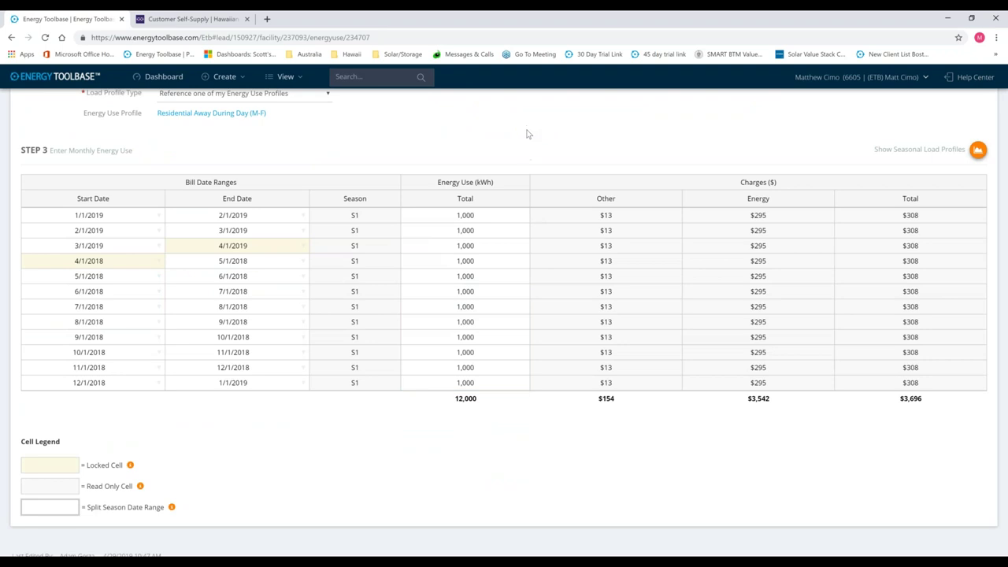
pyautogui.scroll(2, 527, 135)
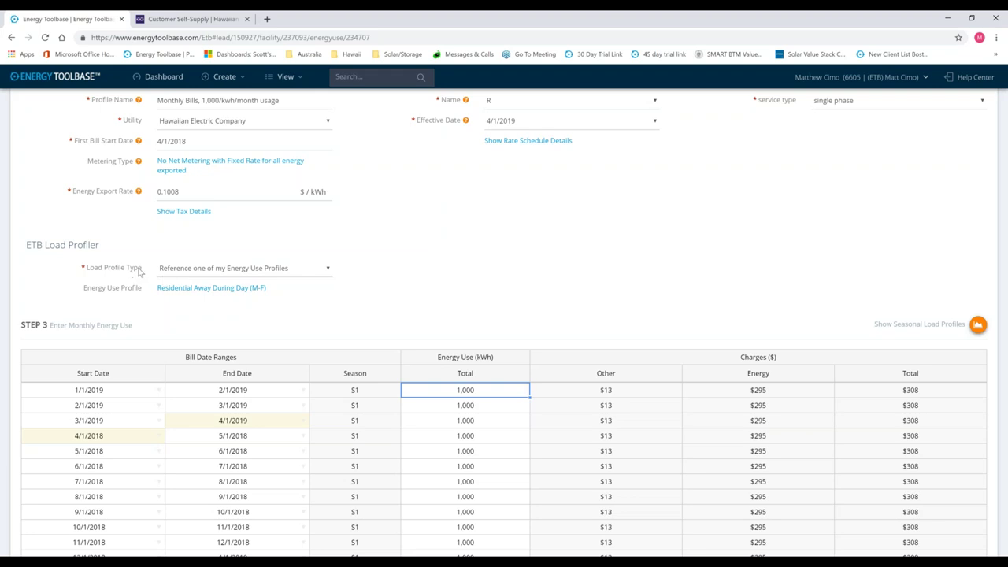
# - Set the load profile type to Non-Residential (DOE / OpenEI) and browse the available building types
pyautogui.moveTo(142, 272); pyautogui.dragTo(87, 274)
pyautogui.click(148, 337)
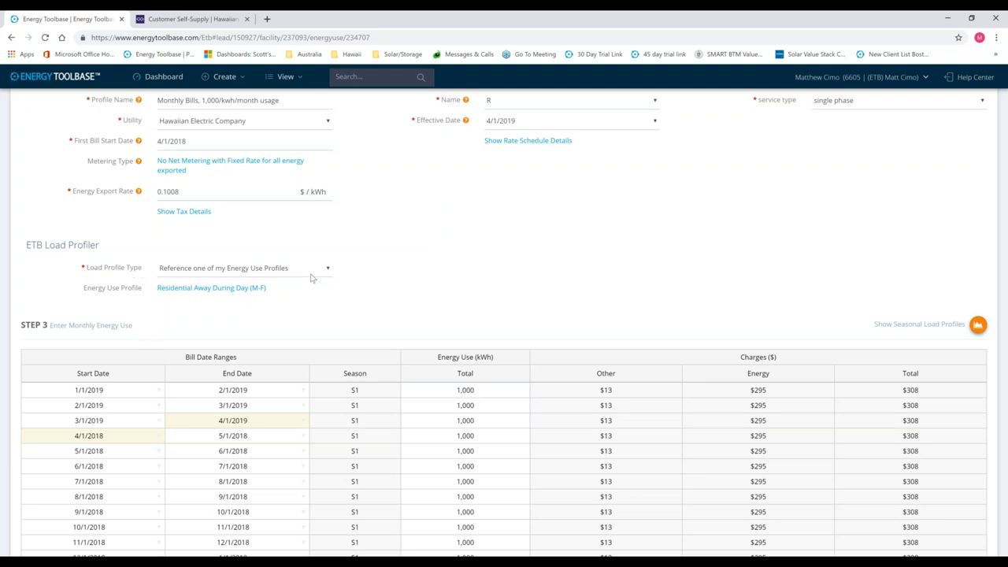
pyautogui.click(312, 271)
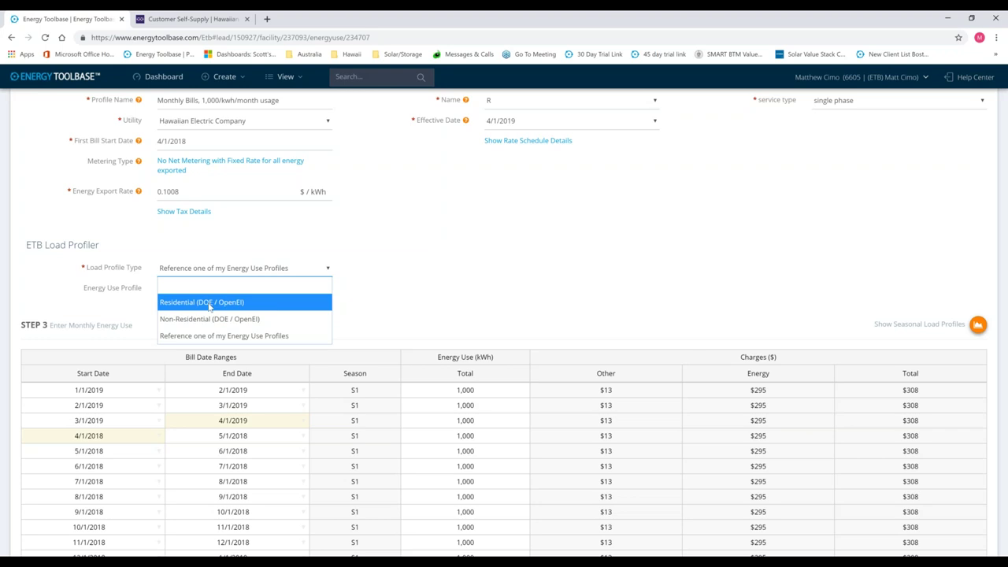
pyautogui.click(260, 319)
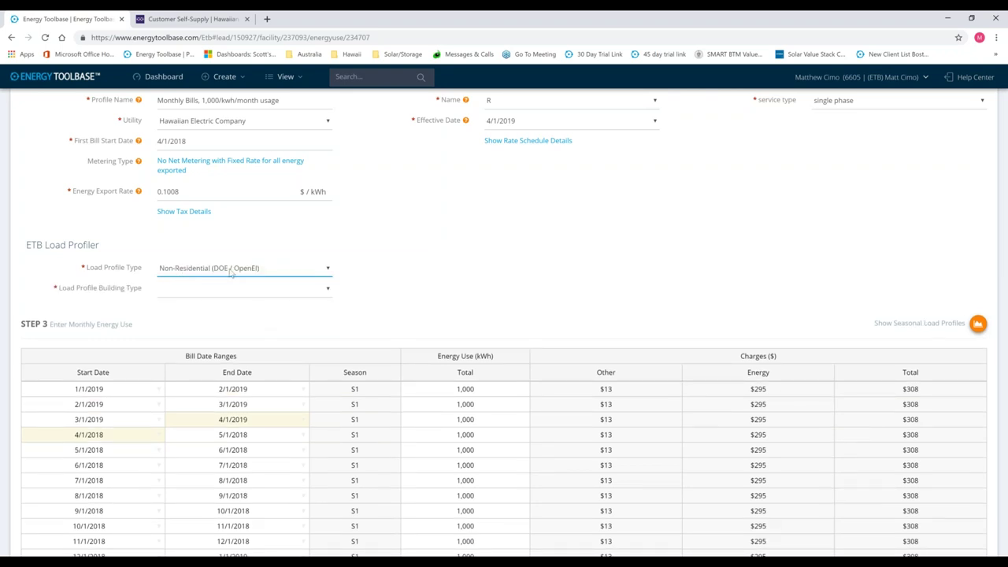
pyautogui.click(285, 297)
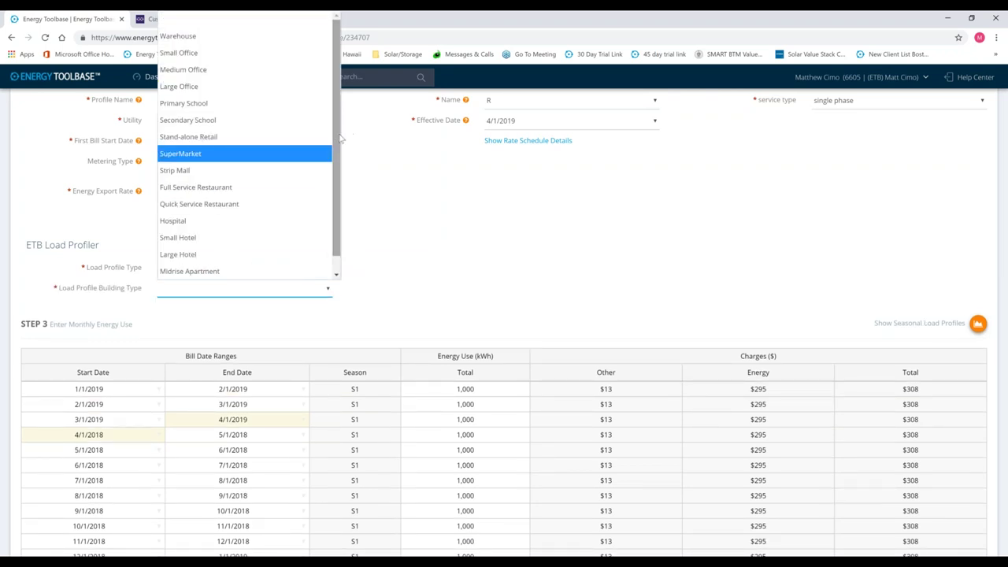
pyautogui.scroll(-1, 333, 152)
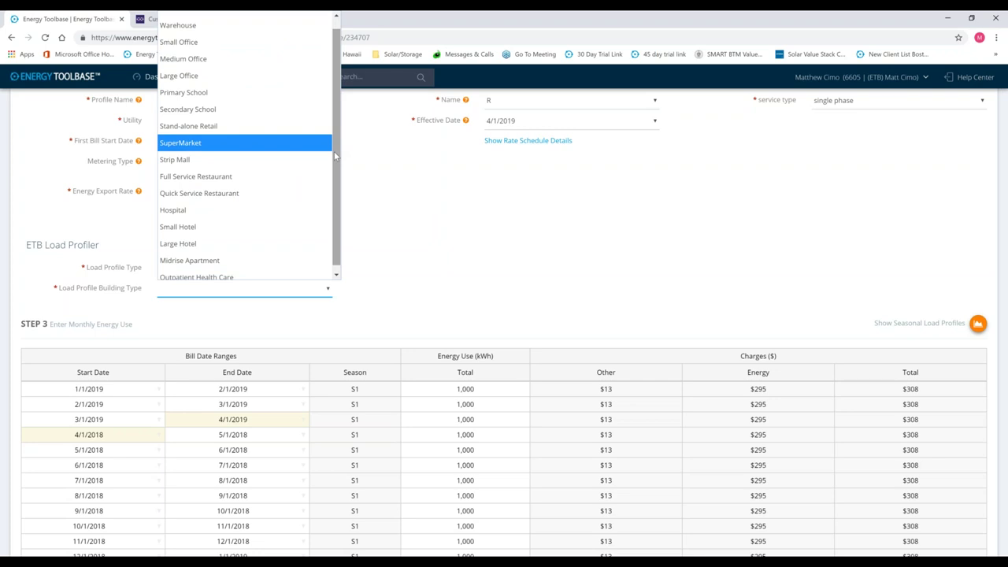
pyautogui.click(394, 168)
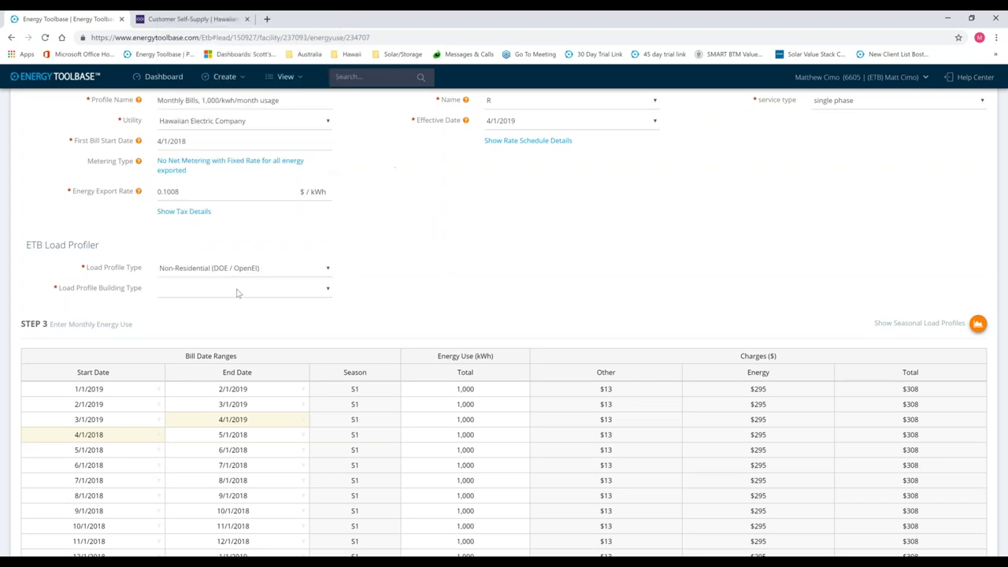
# - Review Residential Away During Day (M-F) among the profiles available as a reference load profile, and cancel the selection
pyautogui.click(241, 270)
pyautogui.click(303, 336)
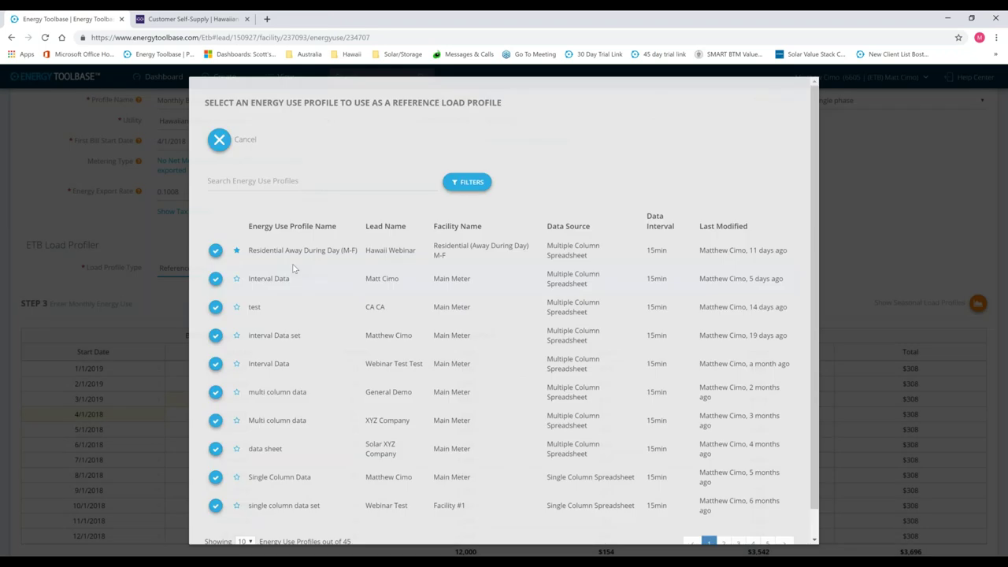
pyautogui.moveTo(249, 250); pyautogui.dragTo(356, 252)
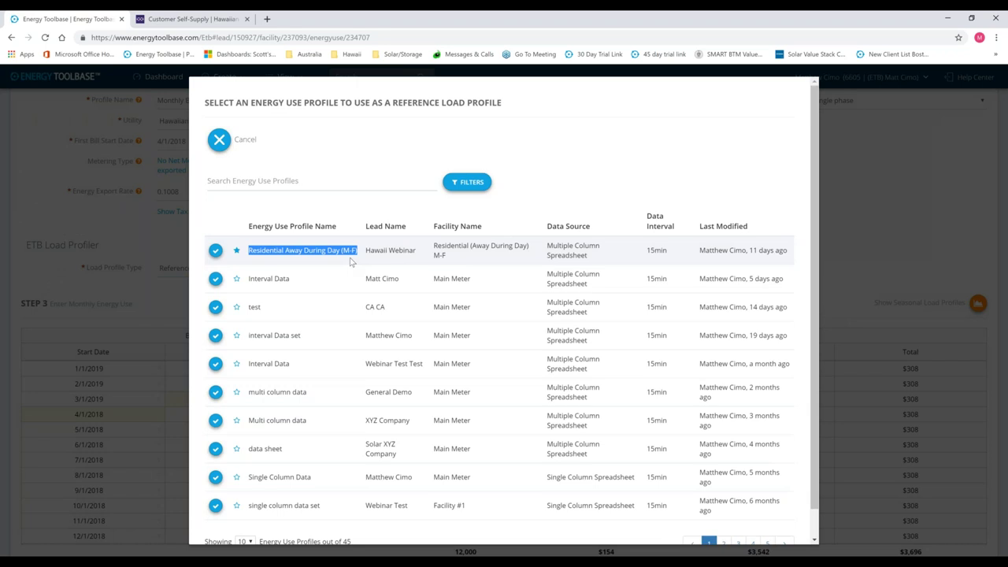
pyautogui.click(264, 258)
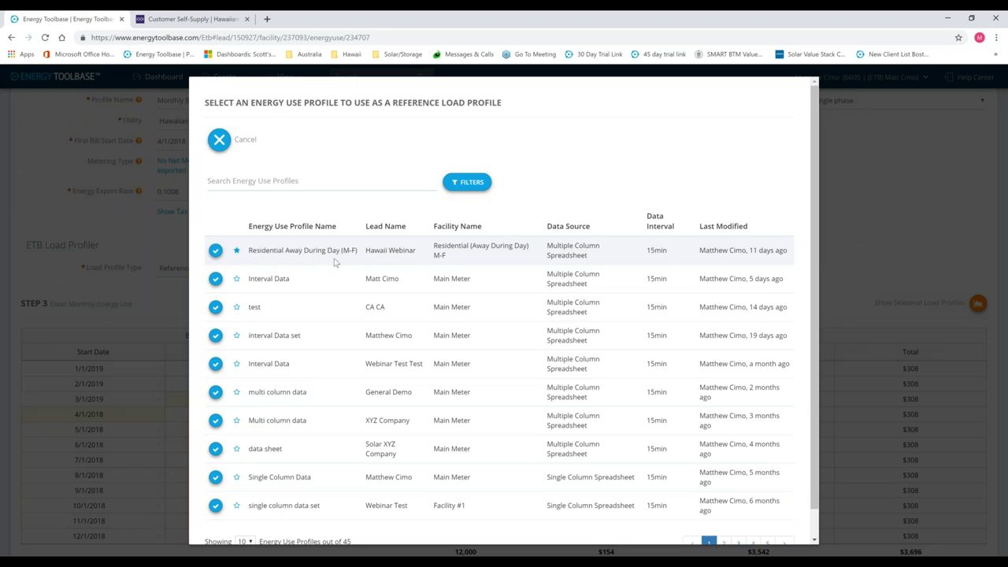
pyautogui.click(219, 139)
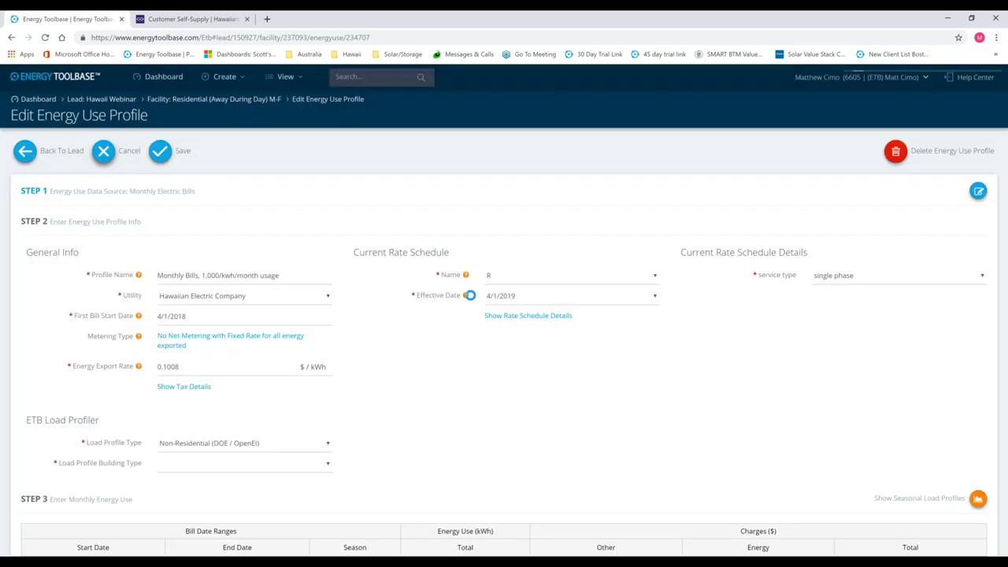
# - View the profile's average seasonal demand profiles, comparing weekday and weekend load shapes, and close the charts
pyautogui.scroll(-2, 616, 344)
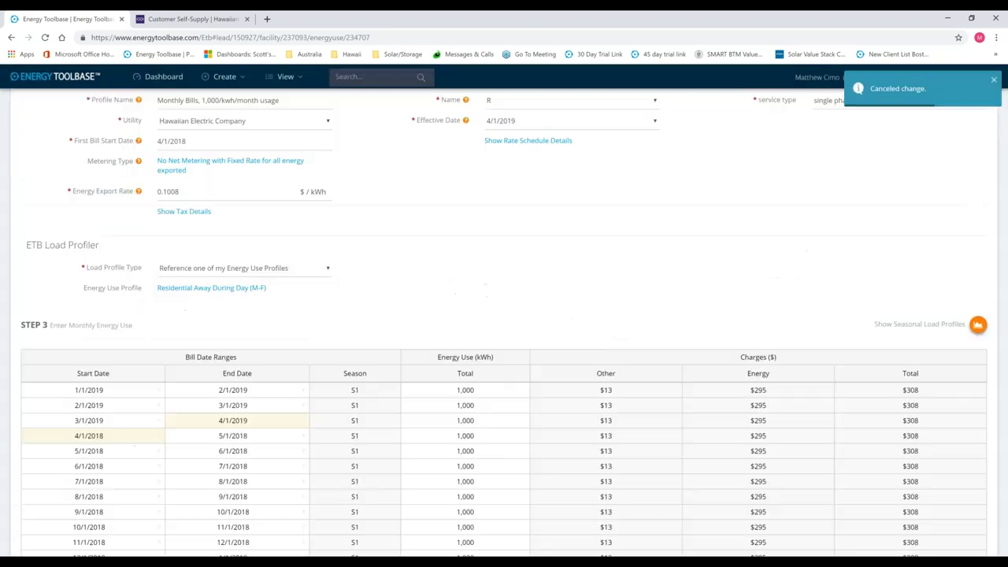
pyautogui.click(977, 325)
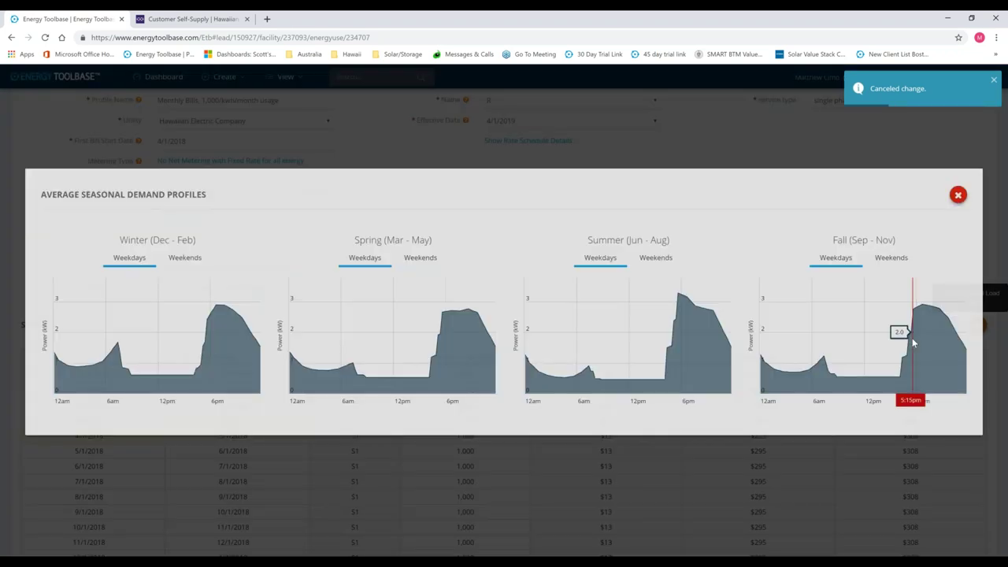
pyautogui.click(888, 260)
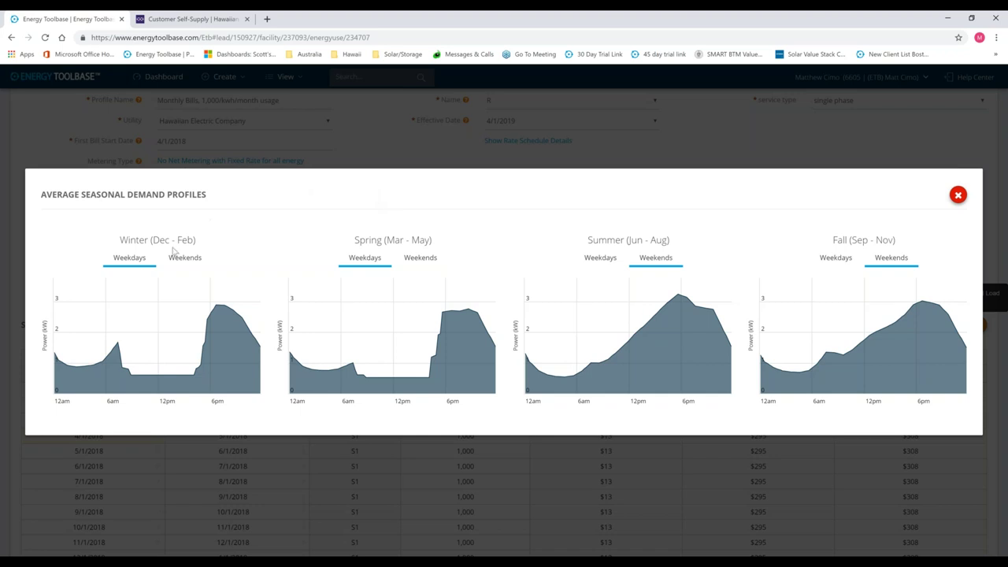
pyautogui.moveTo(118, 373)
pyautogui.click(947, 198)
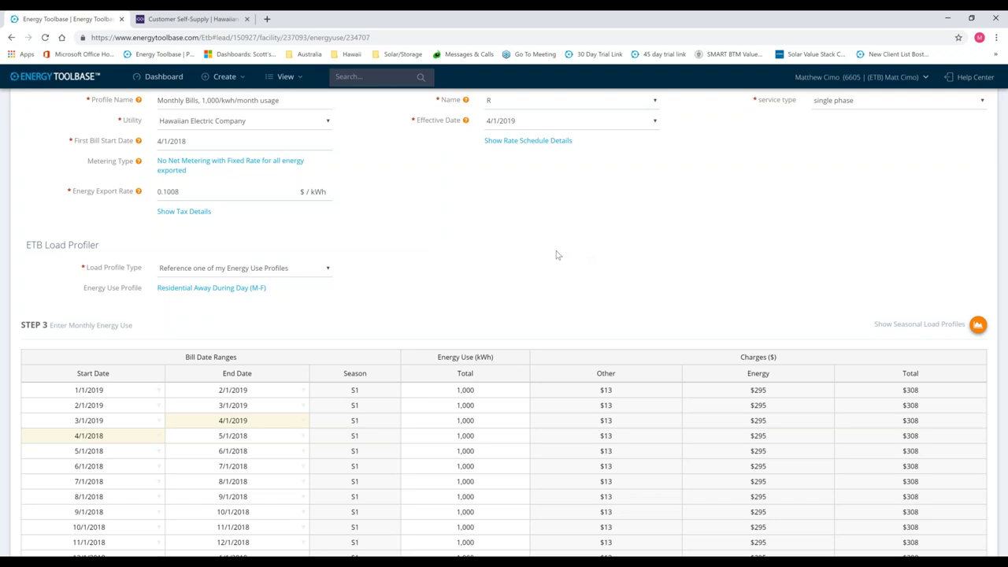
# - Return to the lead and open the proposal CGS+ (PV ONLY)/ CSS $0.00 Exports for editing
pyautogui.scroll(3, 543, 256)
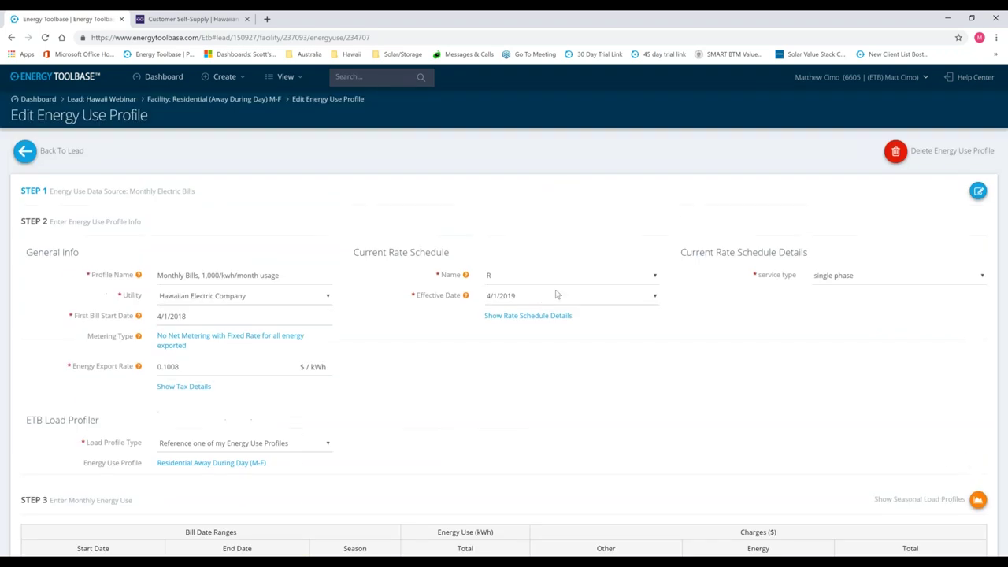
pyautogui.click(26, 152)
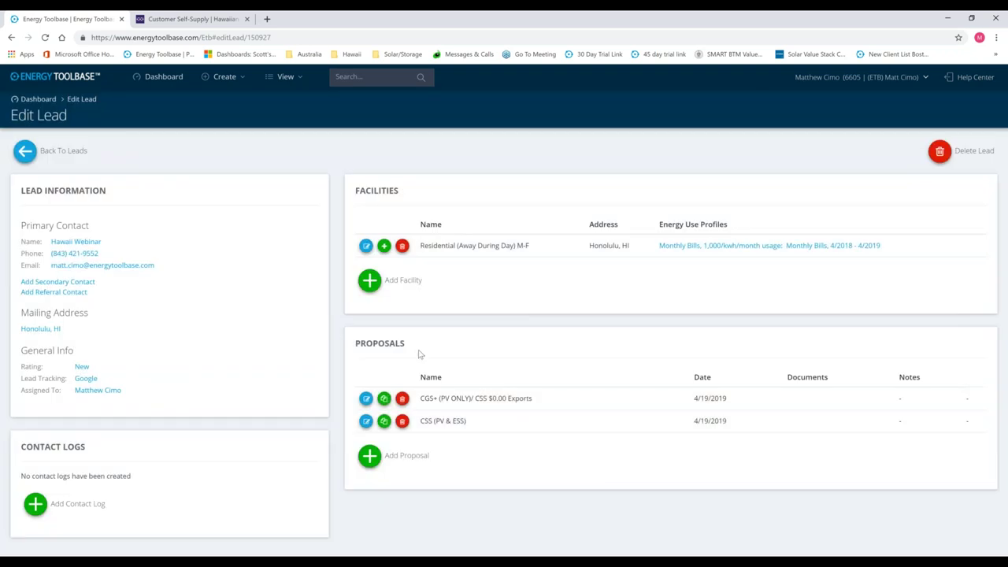
pyautogui.moveTo(406, 346); pyautogui.dragTo(351, 351)
pyautogui.click(443, 350)
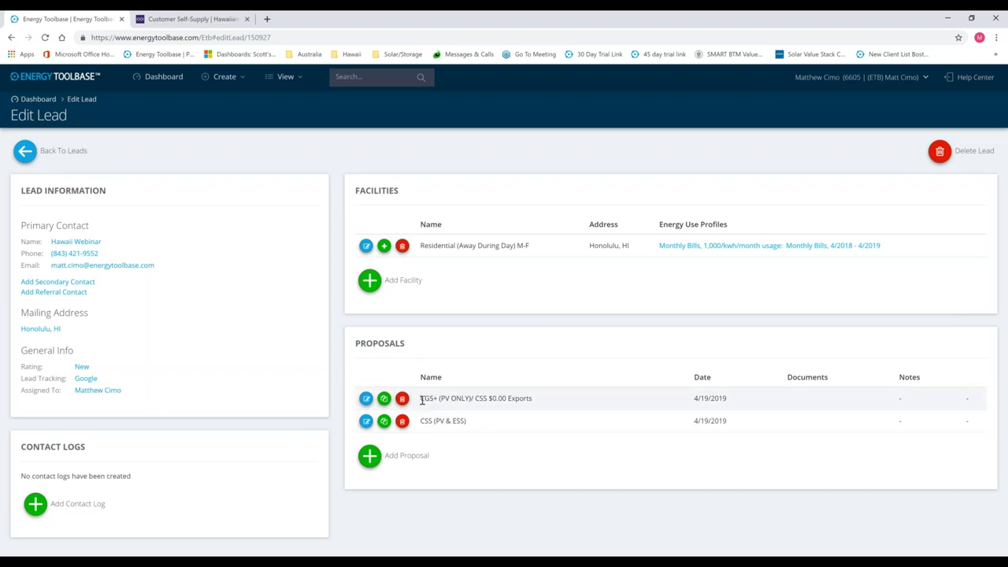
pyautogui.click(366, 399)
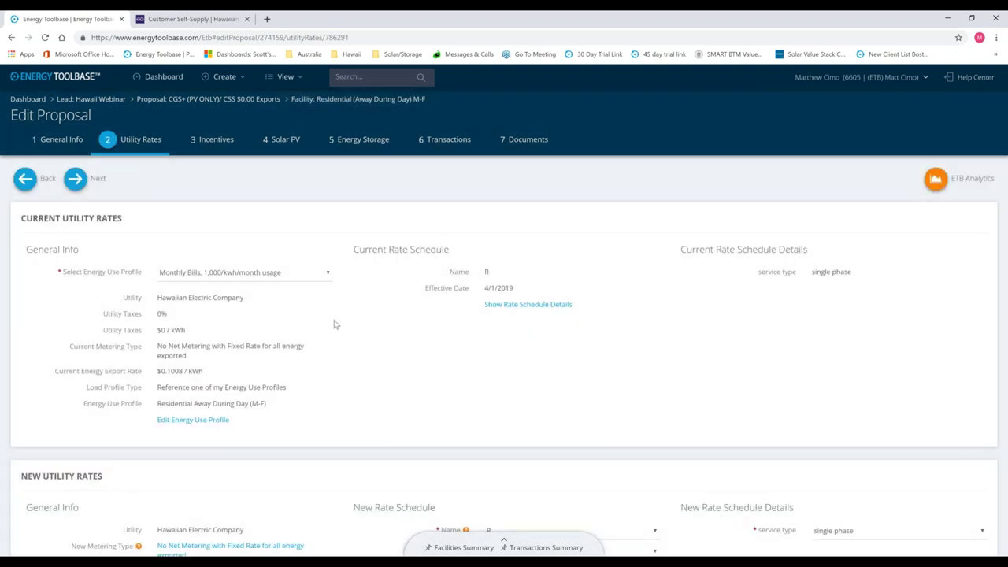
# - Review the proposal's current and new utility rates, including the new energy export rate
pyautogui.scroll(-2, 338, 322)
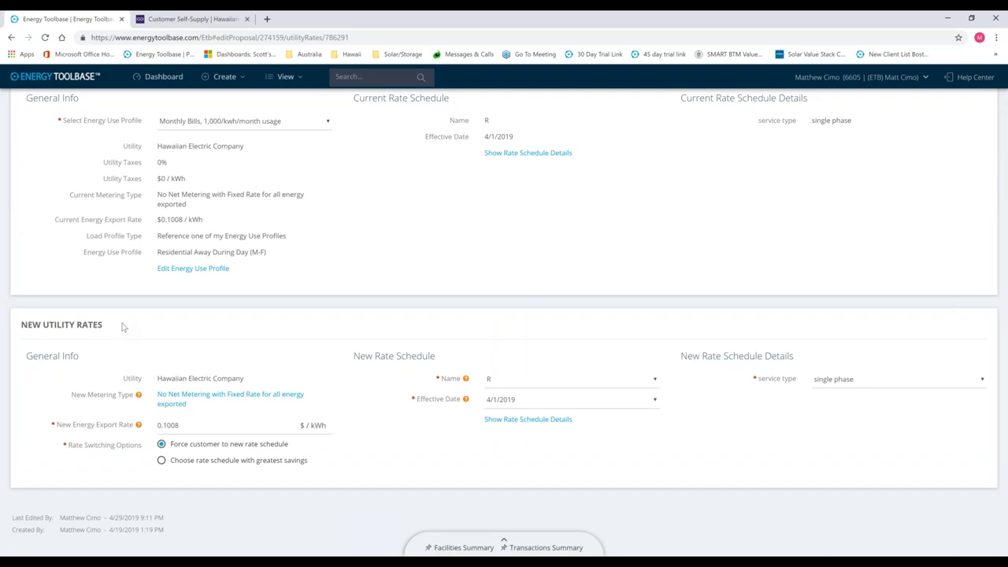
pyautogui.doubleClick(187, 427)
pyautogui.click(186, 428)
pyautogui.scroll(2, 297, 299)
# - Open the settings of PV Array 1 and review its DC power rating, array cost, tilt angle and azimuth angle
pyautogui.click(281, 139)
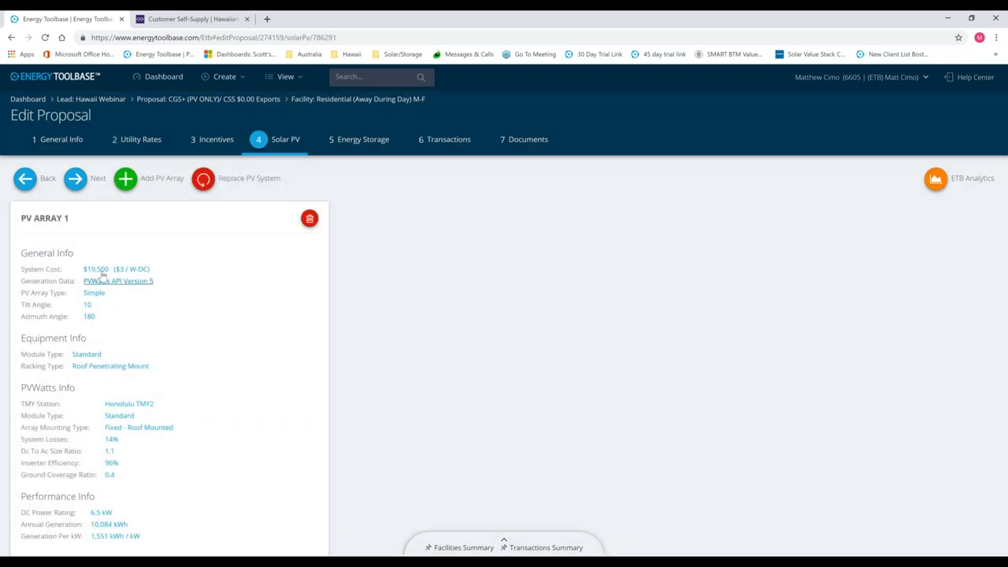
pyautogui.click(98, 270)
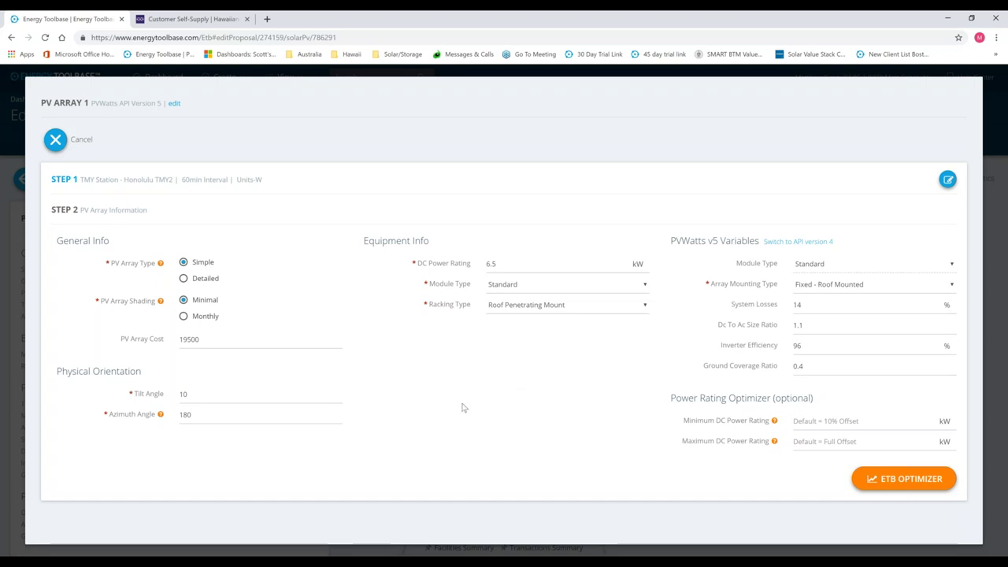
pyautogui.doubleClick(499, 263)
pyautogui.click(505, 401)
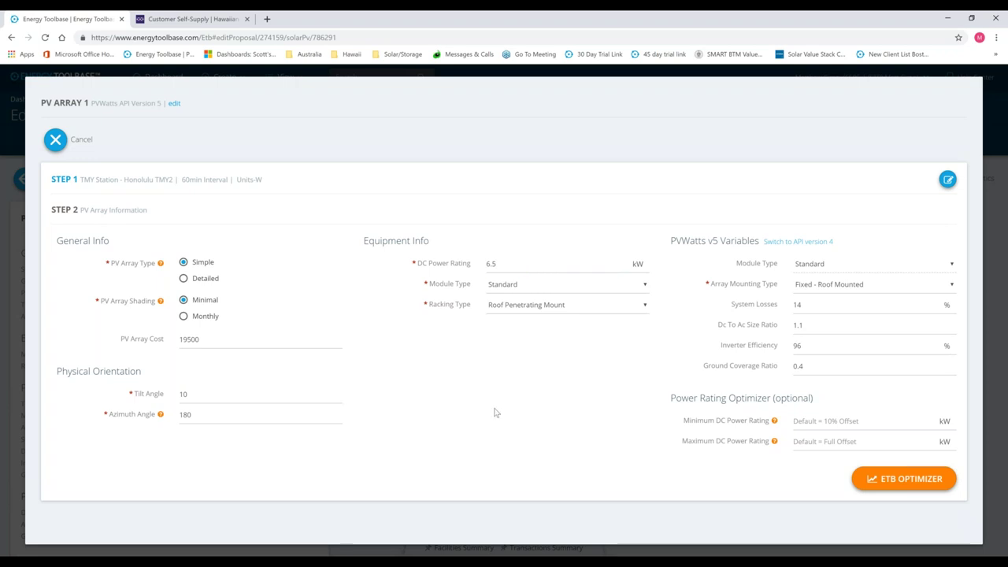
pyautogui.doubleClick(200, 339)
pyautogui.click(412, 364)
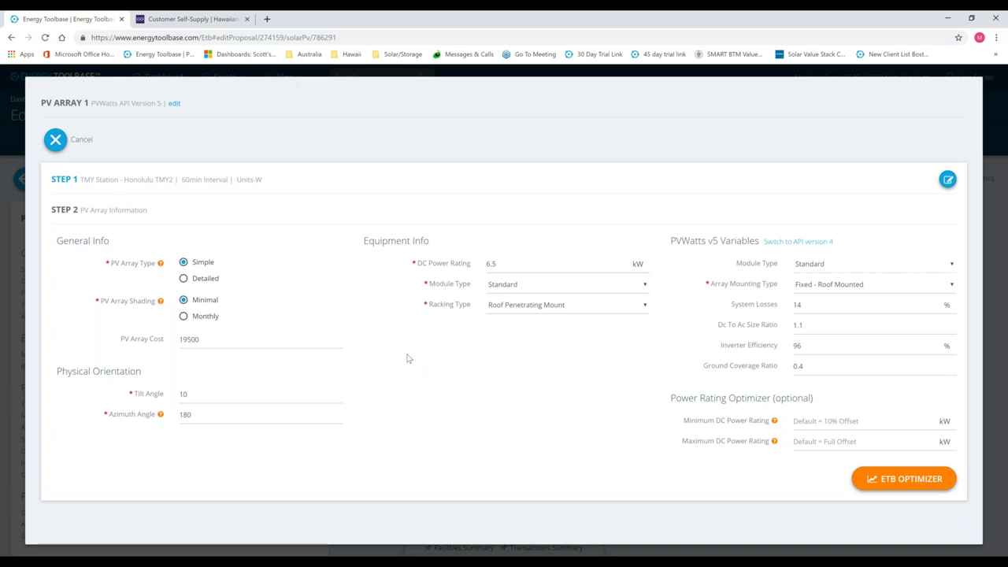
pyautogui.click(187, 395)
pyautogui.click(208, 414)
pyautogui.click(226, 455)
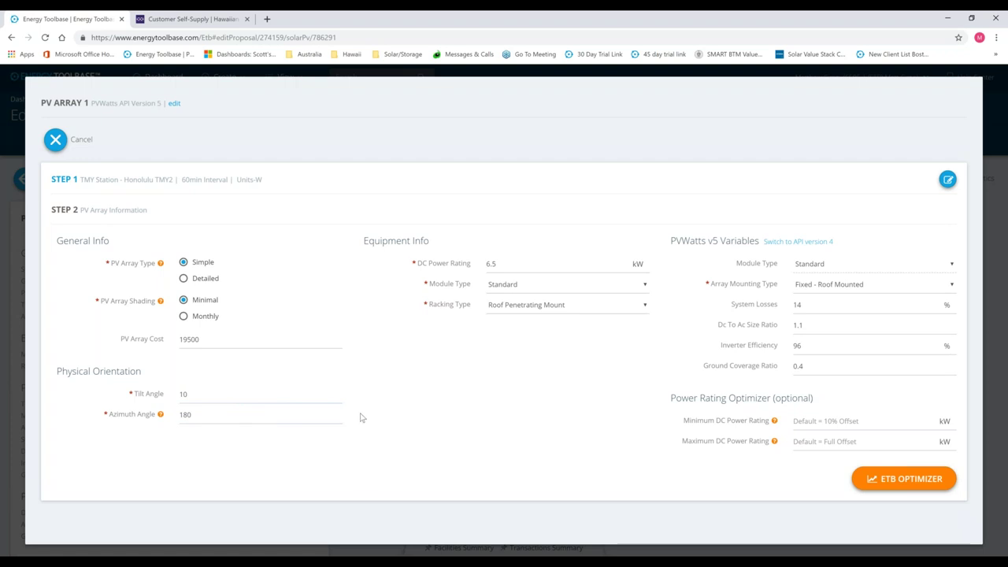
# - Browse the solar panel manufacturers offered by the Detailed array type, restore the Simple type and close the array settings without saving
pyautogui.click(184, 279)
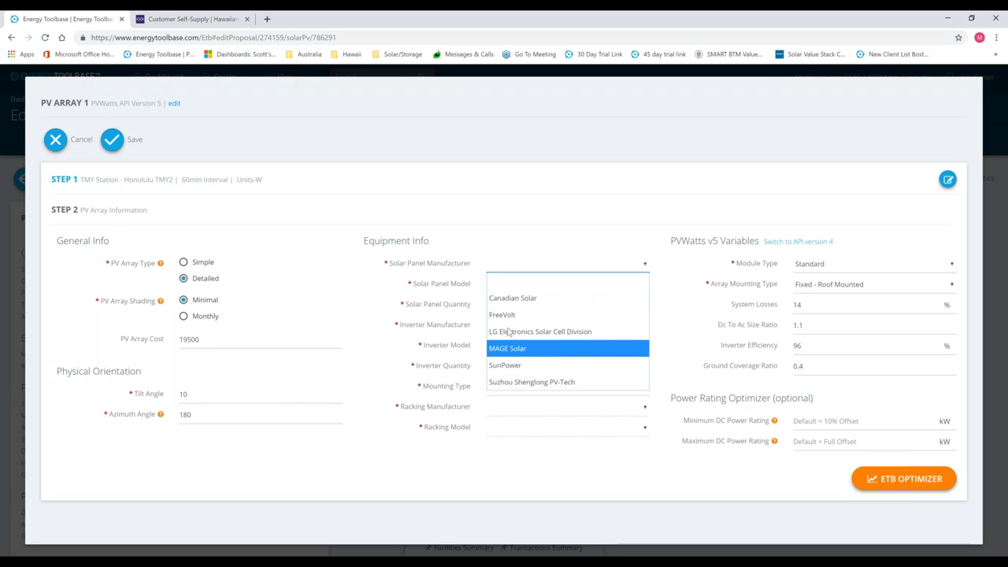
pyautogui.click(498, 219)
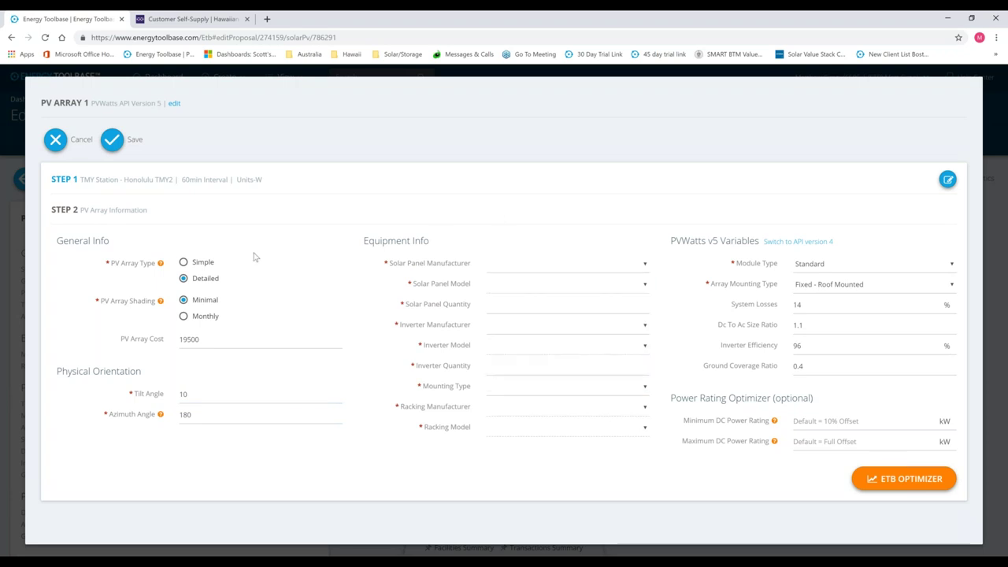
pyautogui.click(183, 265)
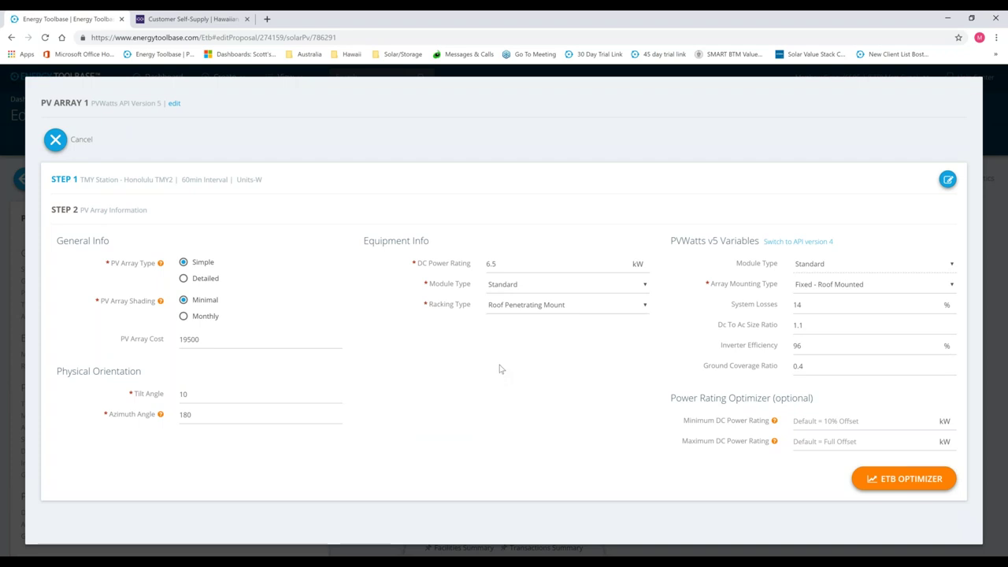
pyautogui.click(90, 143)
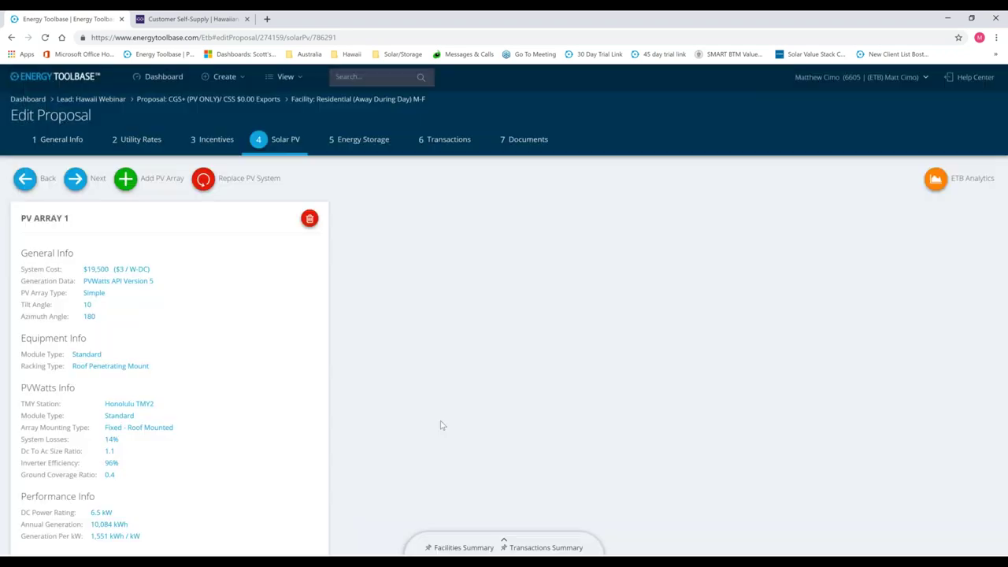
# - Show the facilities and transactions summaries and examine the facility's PV ratings and annual energy offset
pyautogui.click(428, 445)
pyautogui.click(506, 445)
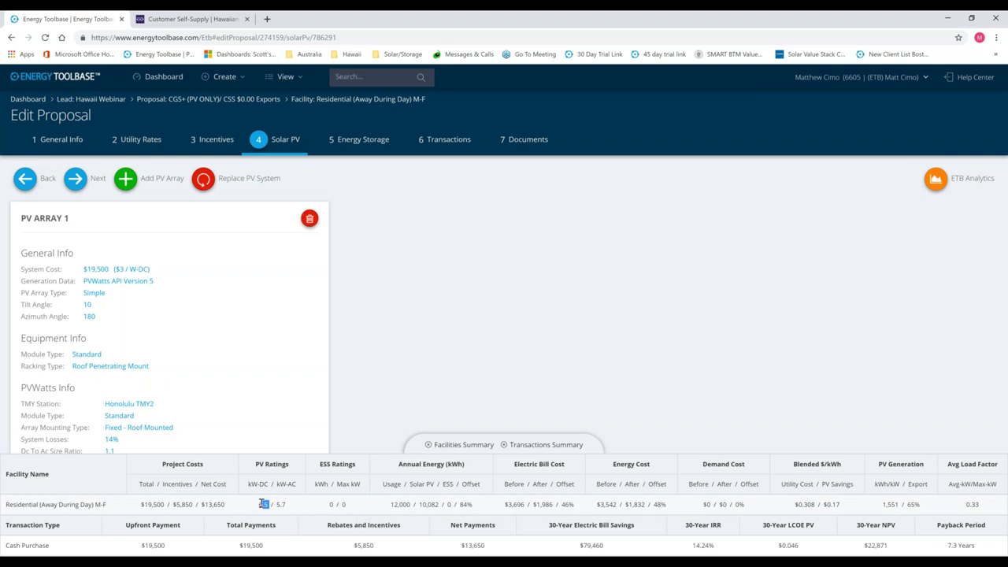
pyautogui.doubleClick(472, 504)
pyautogui.click(486, 511)
pyautogui.doubleClick(463, 504)
pyautogui.click(487, 510)
# - Examine the exported share of PV generation, the blended utility cost and PV savings per kWh, and the cash purchase payback period
pyautogui.moveTo(836, 508); pyautogui.dragTo(792, 506)
pyautogui.click(791, 506)
pyautogui.moveTo(921, 508); pyautogui.dragTo(908, 512)
pyautogui.click(931, 516)
pyautogui.moveTo(818, 505); pyautogui.dragTo(792, 507)
pyautogui.click(803, 518)
pyautogui.doubleClick(839, 507)
pyautogui.click(836, 517)
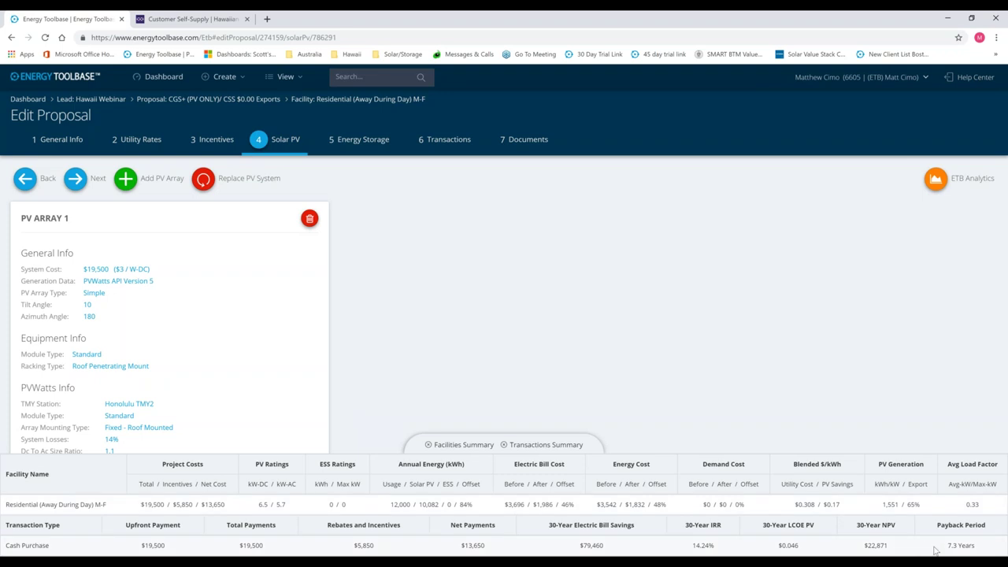
pyautogui.moveTo(947, 546); pyautogui.dragTo(991, 549)
pyautogui.click(990, 550)
# - Visualize the demand profile in ETB Analytics for 8/1/2018 - 9/1/2018 and zoom the chart to about Aug 9 to Aug 11
pyautogui.click(935, 180)
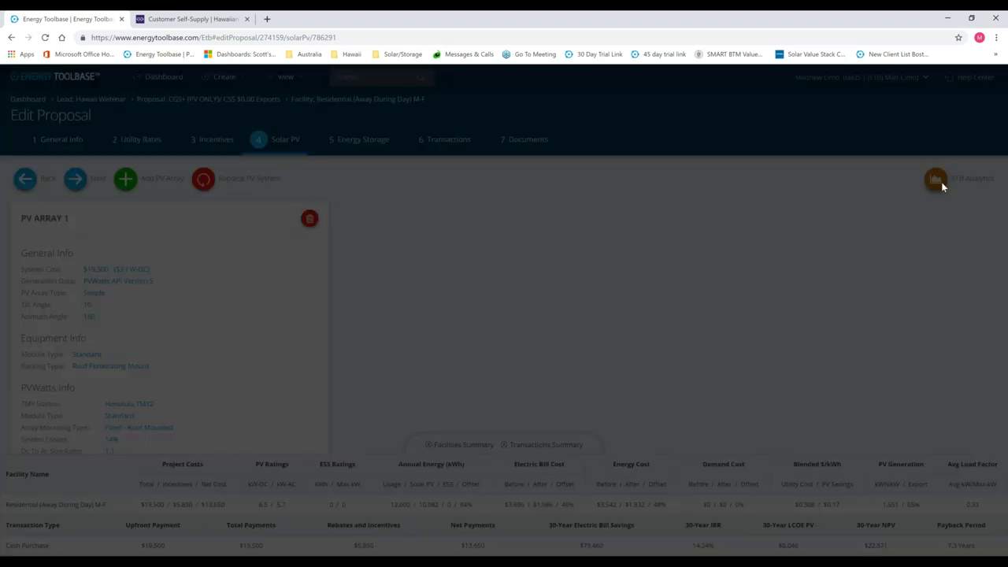
pyautogui.click(798, 104)
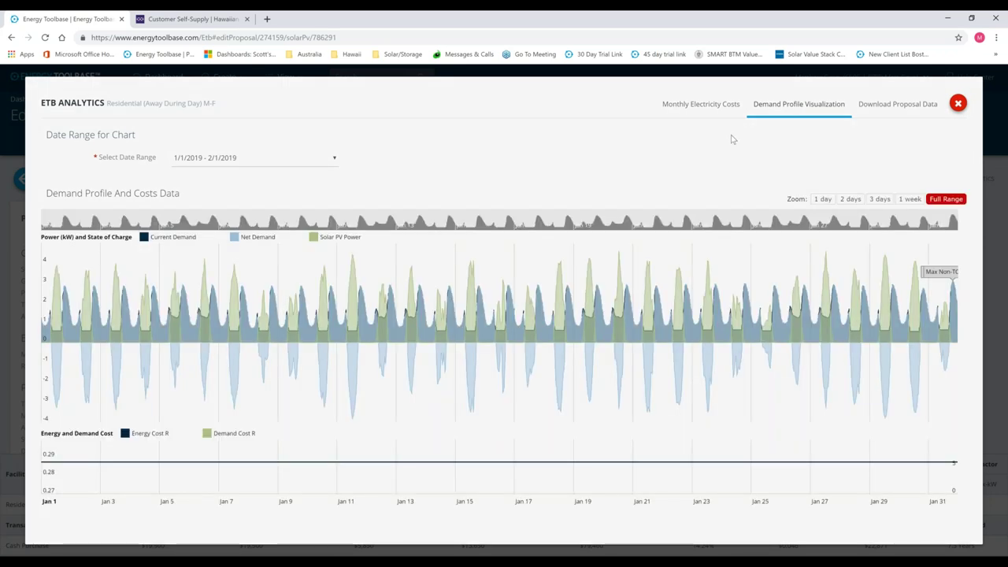
pyautogui.click(259, 158)
pyautogui.press('Escape')
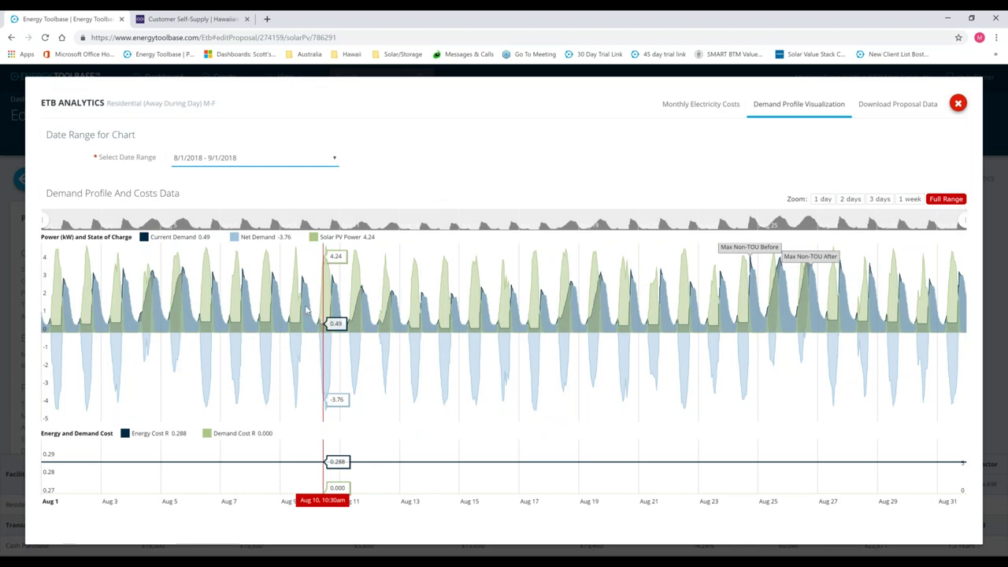
pyautogui.moveTo(285, 313); pyautogui.dragTo(348, 316)
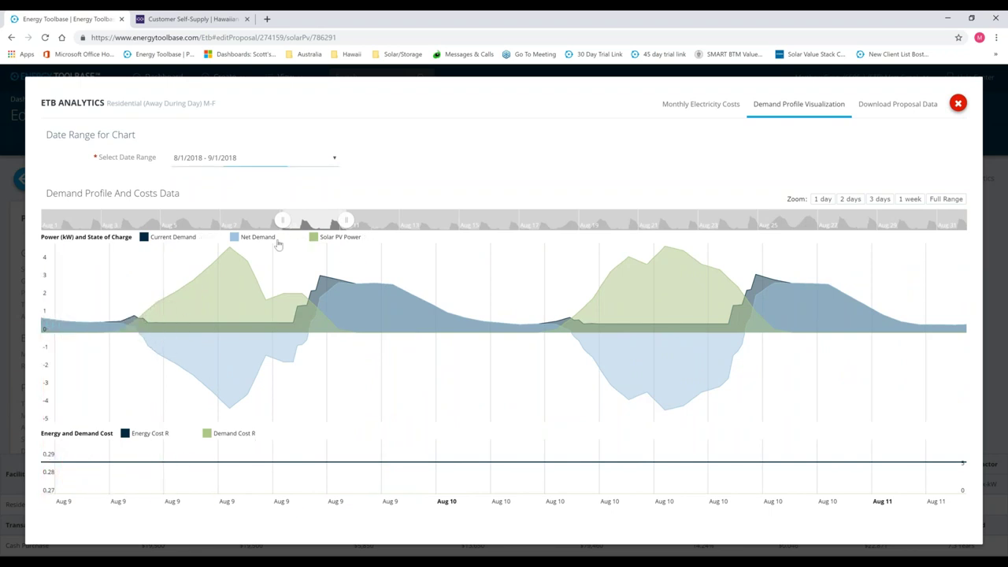
# - Isolate current demand in the chart, restore the Solar PV Power and Net Demand series one at a time, and close the analytics
pyautogui.click(338, 237)
pyautogui.click(236, 237)
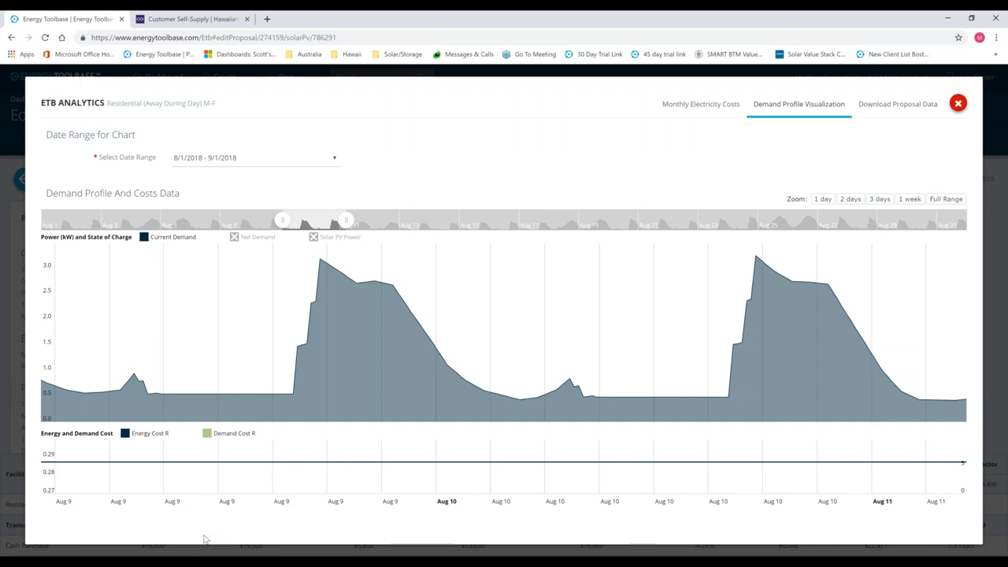
pyautogui.moveTo(146, 398)
pyautogui.click(356, 238)
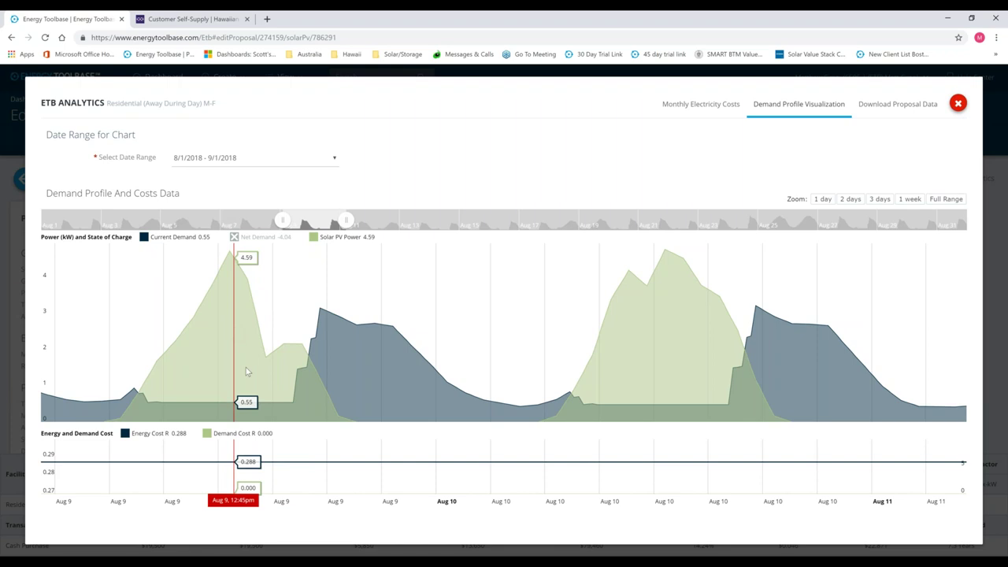
pyautogui.click(251, 237)
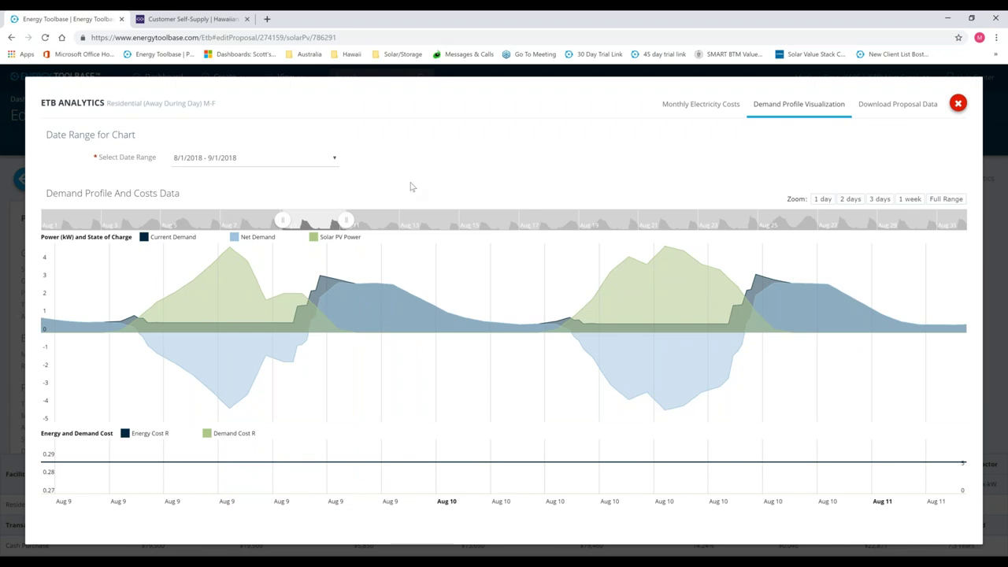
pyautogui.click(957, 103)
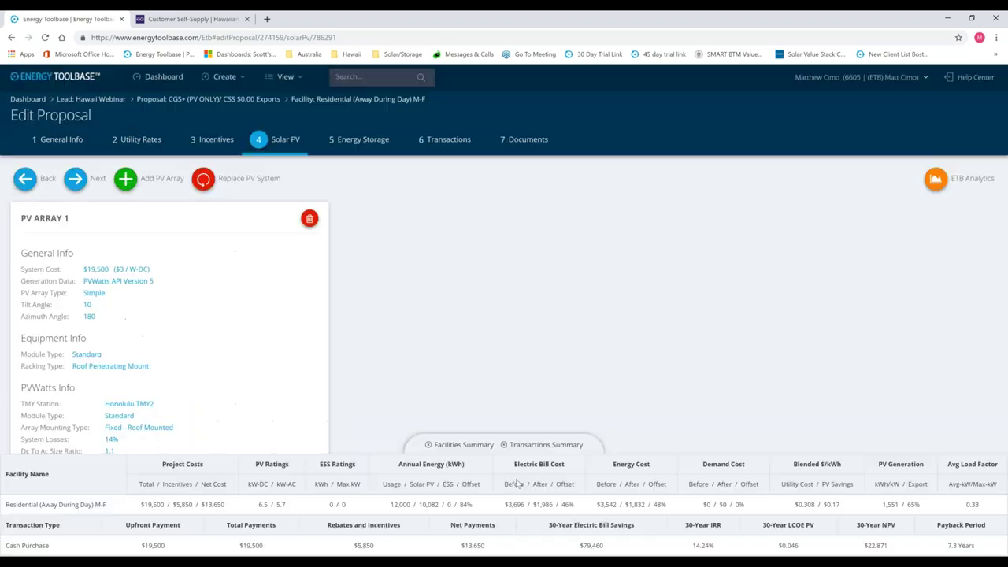
# - Set the proposal's new energy export rate to 0.2080 $/kWh in the utility rates and save
pyautogui.click(107, 140)
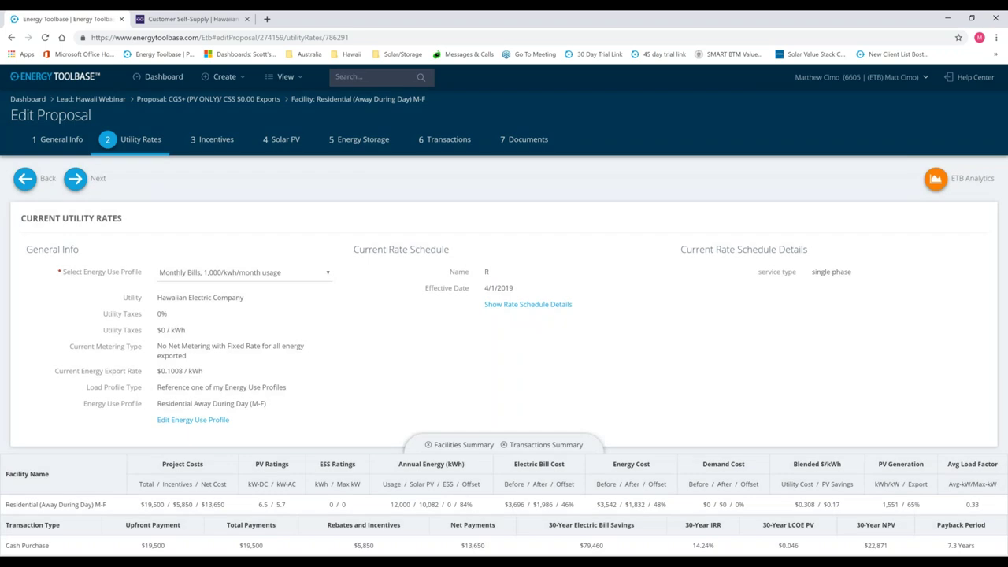
pyautogui.scroll(-3, 504, 315)
pyautogui.moveTo(167, 322); pyautogui.dragTo(192, 320)
pyautogui.press('BackSpace')
pyautogui.press('BackSpace')
pyautogui.write('2')
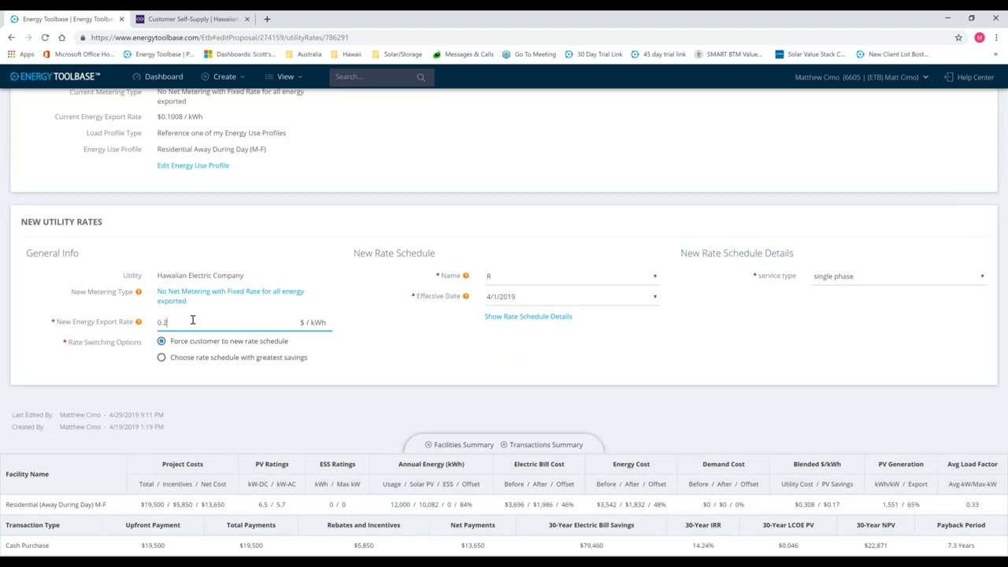
pyautogui.write('080')
pyautogui.scroll(4, 382, 315)
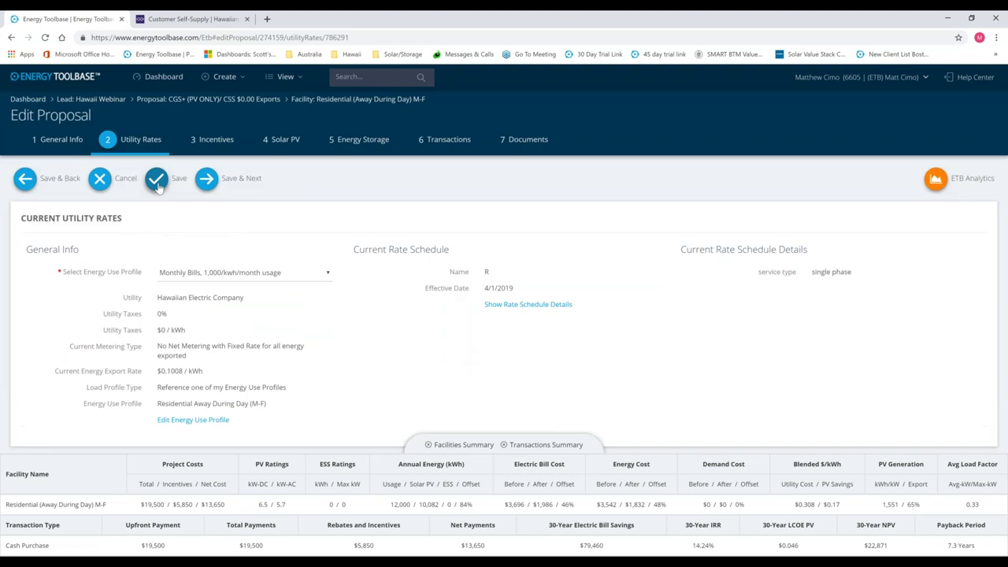
pyautogui.click(157, 181)
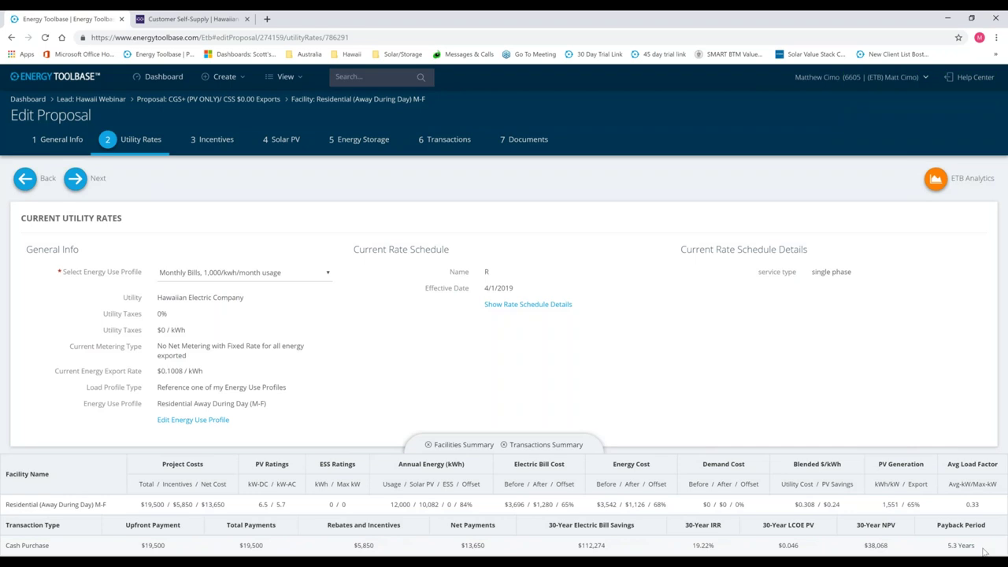
# - Check the recalculated summary for the PV export percentage and the blended PV savings per kWh
pyautogui.moveTo(924, 508); pyautogui.dragTo(906, 506)
pyautogui.click(927, 513)
pyautogui.moveTo(842, 509); pyautogui.dragTo(824, 508)
pyautogui.click(858, 514)
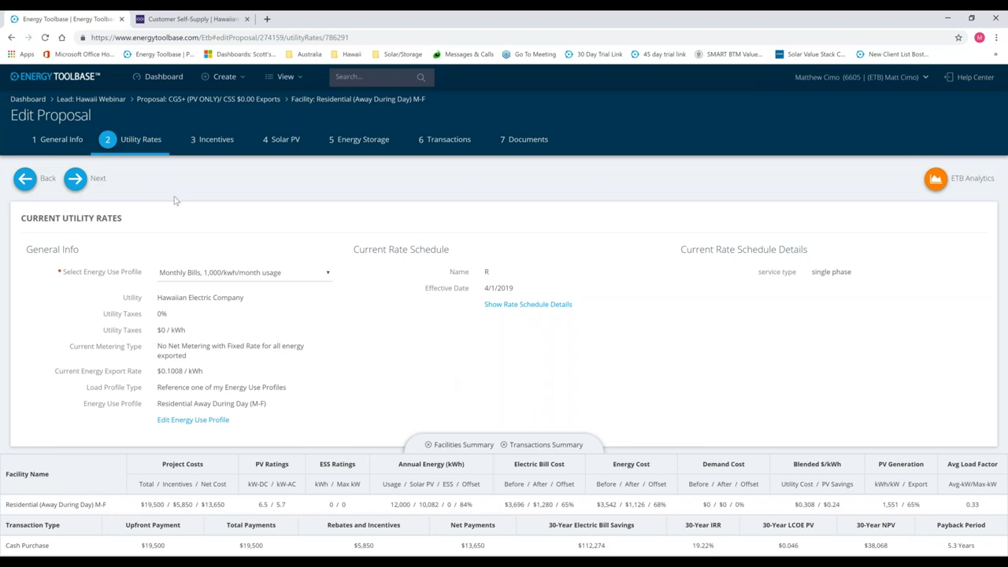
# - Set the proposal's new energy export rate to 0 $/kWh in the utility rates and save the change
pyautogui.scroll(-2, 220, 249)
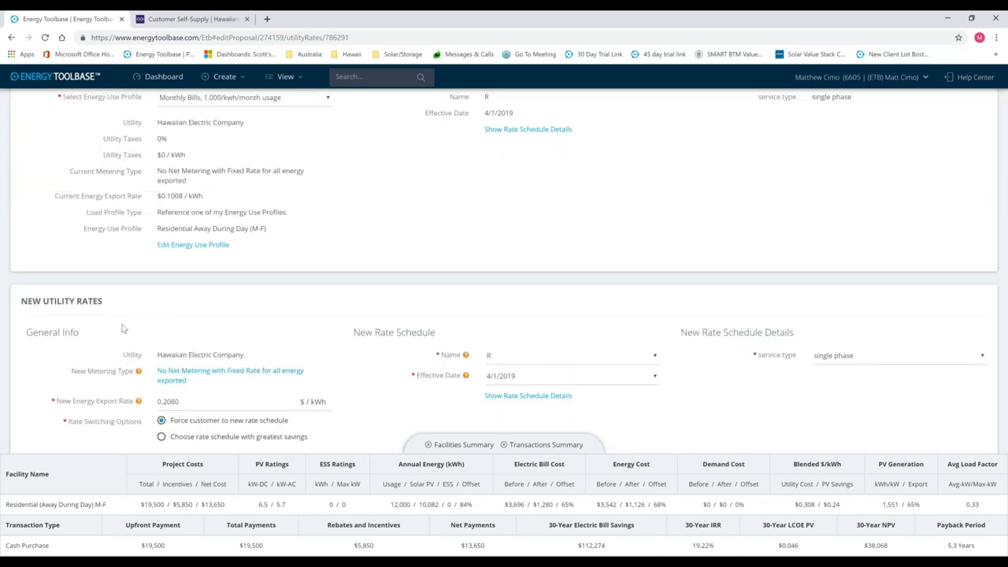
pyautogui.doubleClick(168, 402)
pyautogui.write('0')
pyautogui.scroll(2, 504, 271)
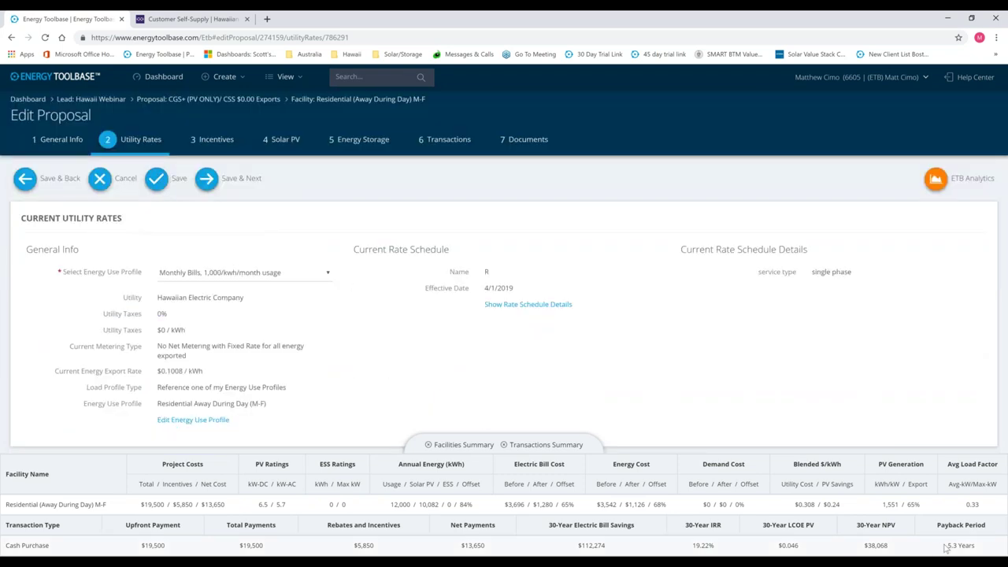
pyautogui.moveTo(946, 545); pyautogui.dragTo(978, 551)
pyautogui.moveTo(840, 504); pyautogui.dragTo(822, 505)
pyautogui.click(157, 178)
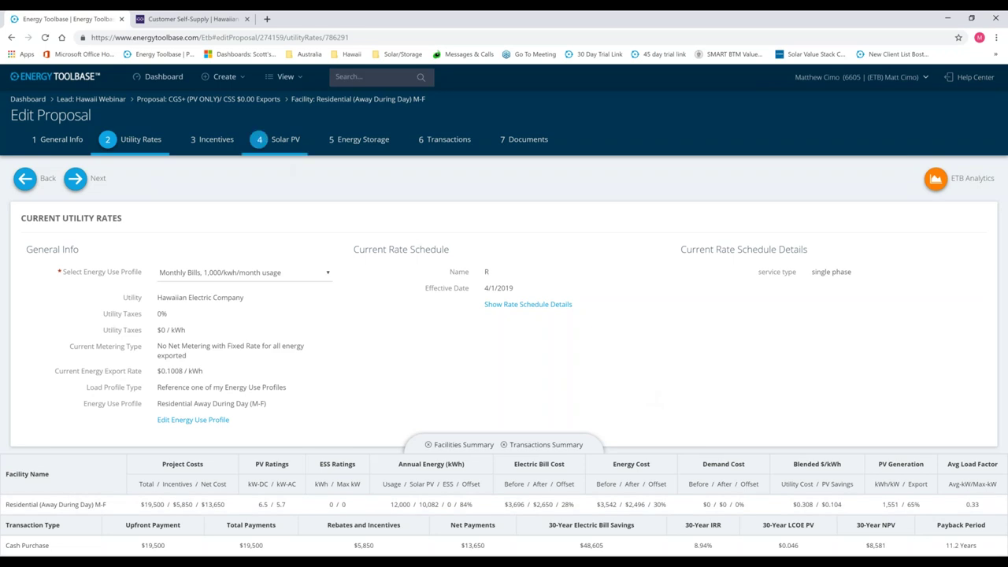
# - Run the ETB Optimizer on PV Array 1, compare its savings, generation and exported energy charts by DC power rating, and close without changes
pyautogui.click(283, 139)
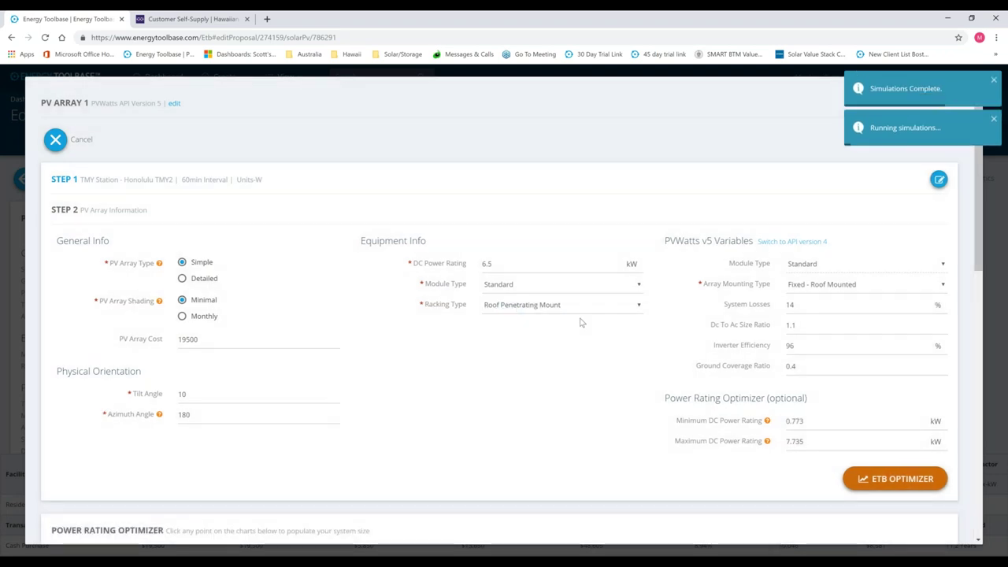
pyautogui.scroll(-4, 580, 323)
pyautogui.scroll(-5, 580, 319)
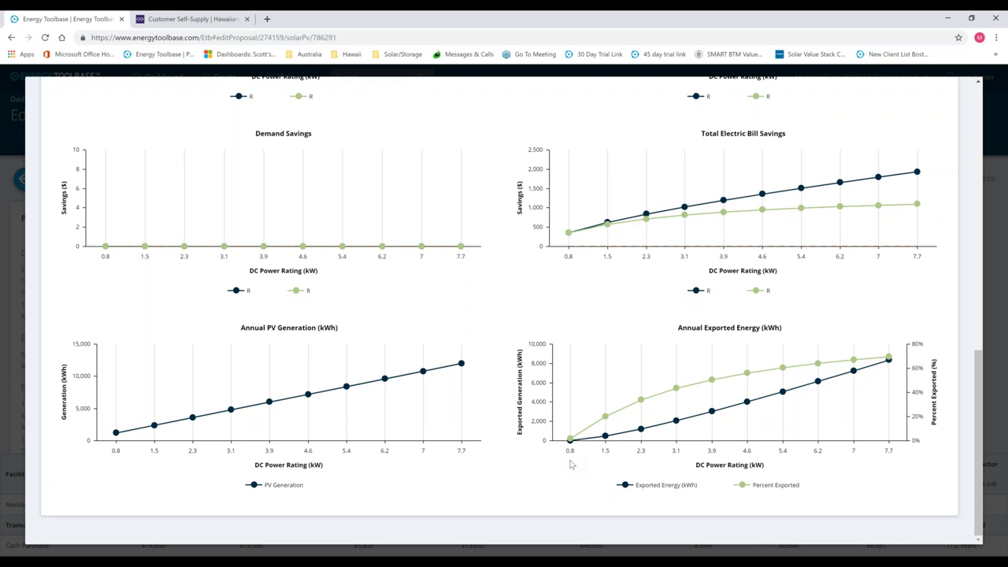
pyautogui.moveTo(568, 443)
pyautogui.scroll(4, 504, 286)
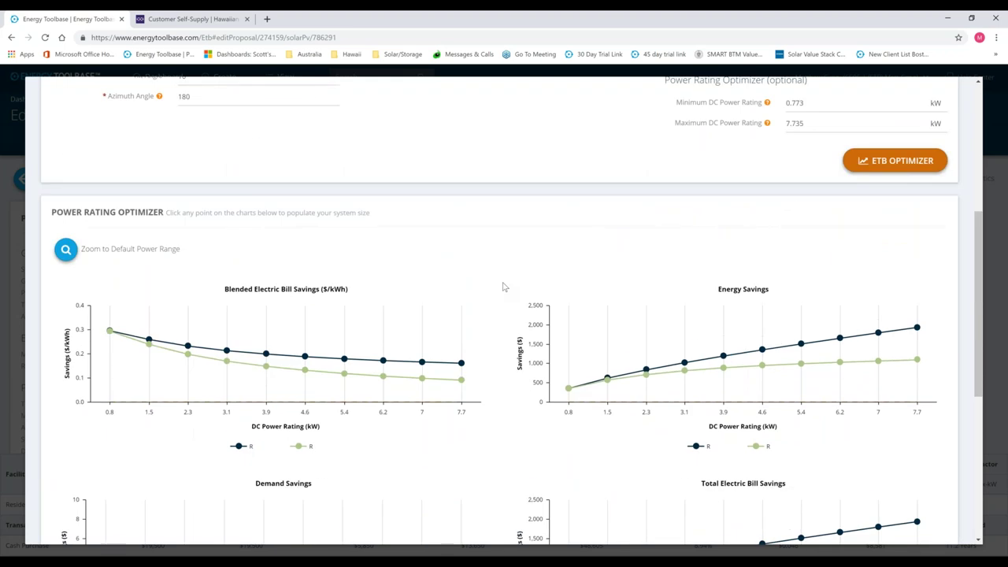
pyautogui.scroll(-2, 504, 287)
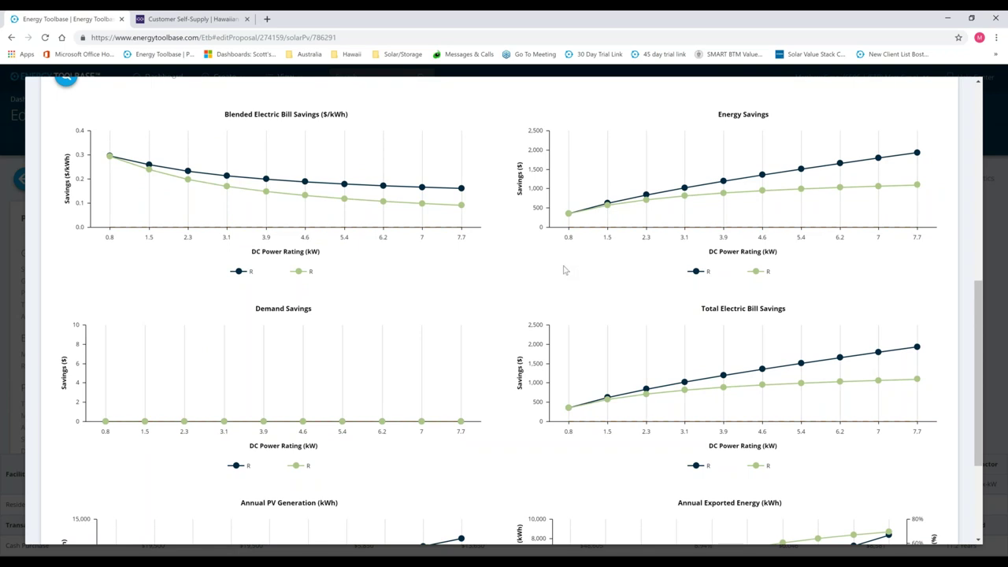
pyautogui.scroll(-2, 563, 269)
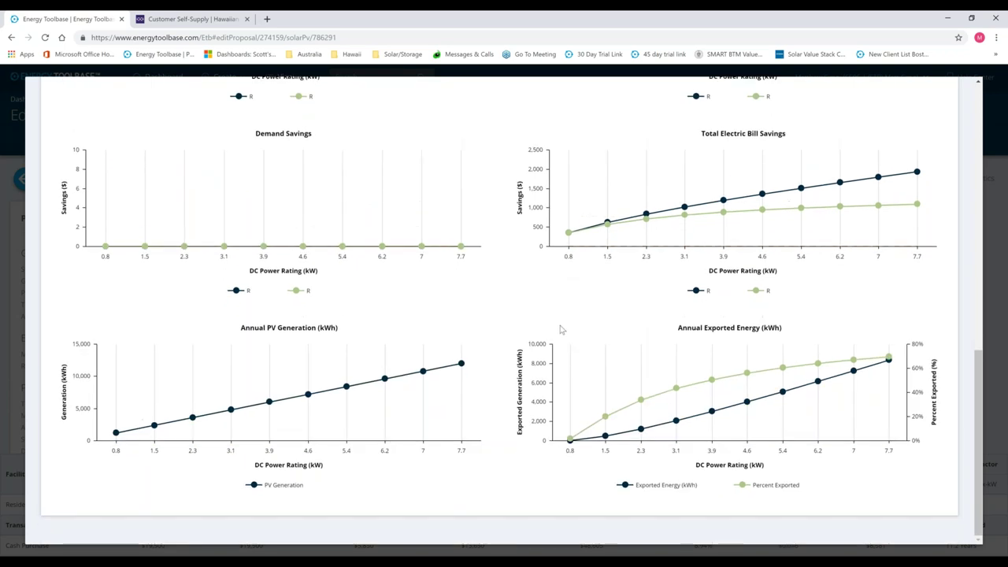
pyautogui.scroll(3, 219, 178)
pyautogui.scroll(5, 219, 177)
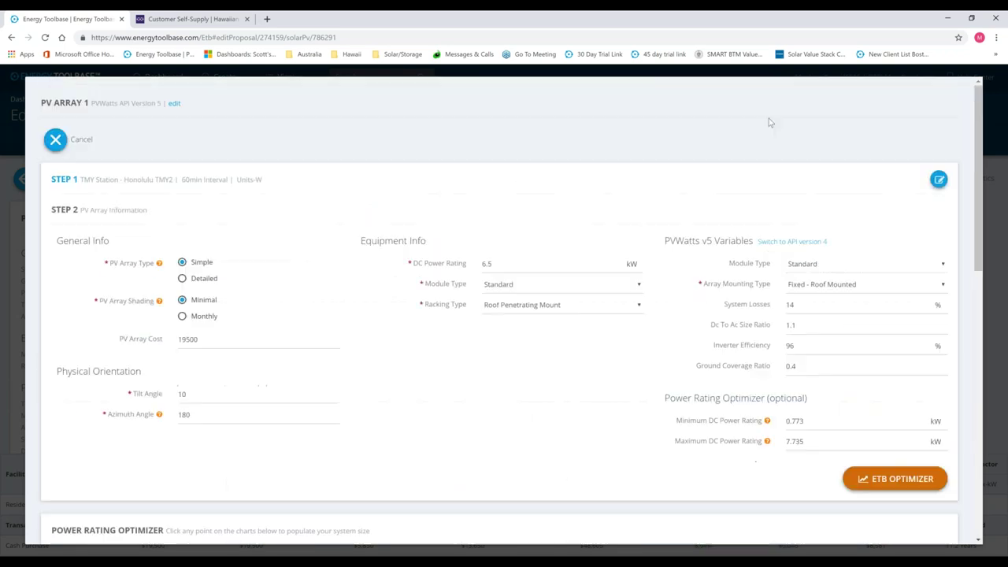
pyautogui.click(78, 141)
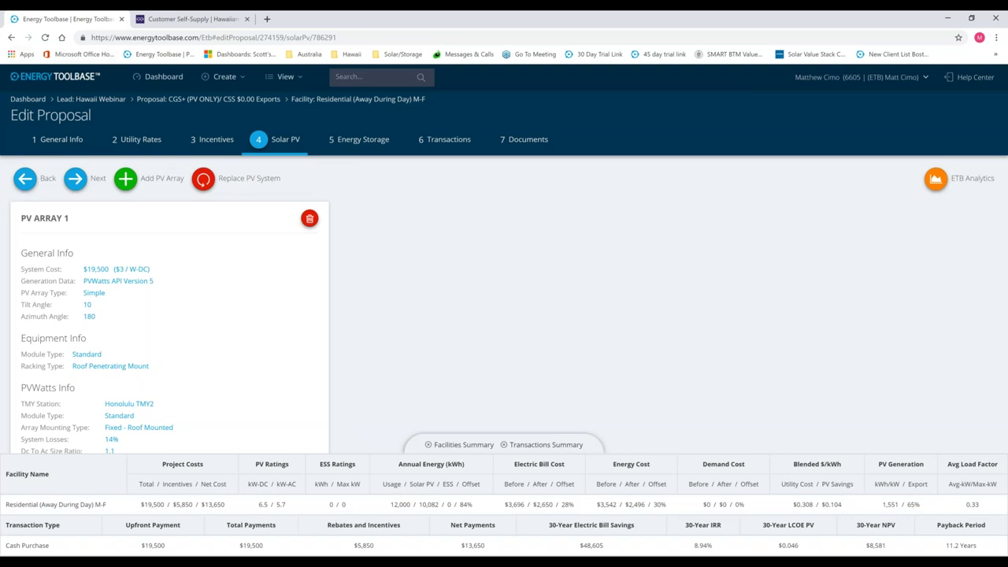
# - Open the CSS (PV & ESS) proposal from the Hawaii Webinar lead and go to its energy storage system details
pyautogui.click(90, 100)
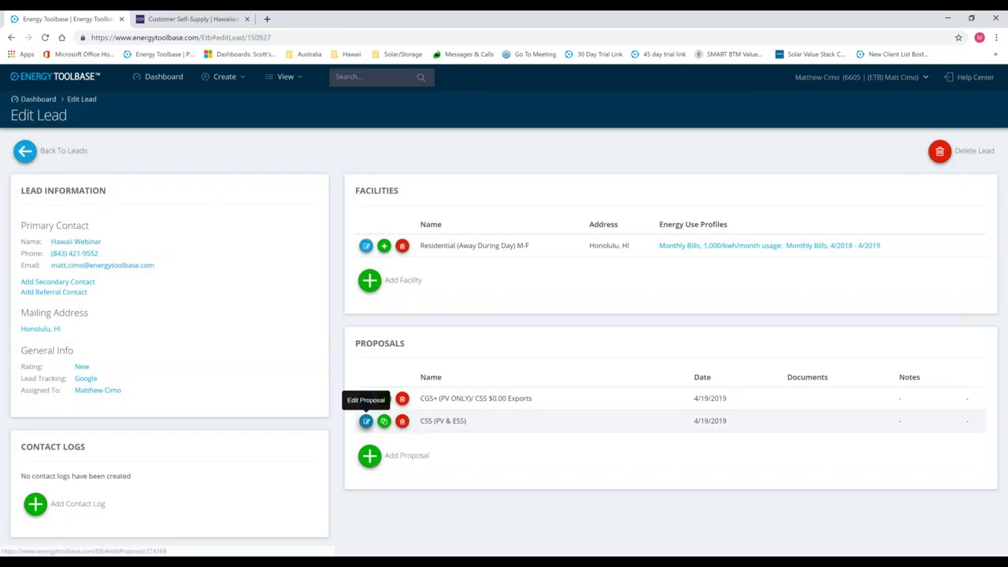
pyautogui.click(366, 420)
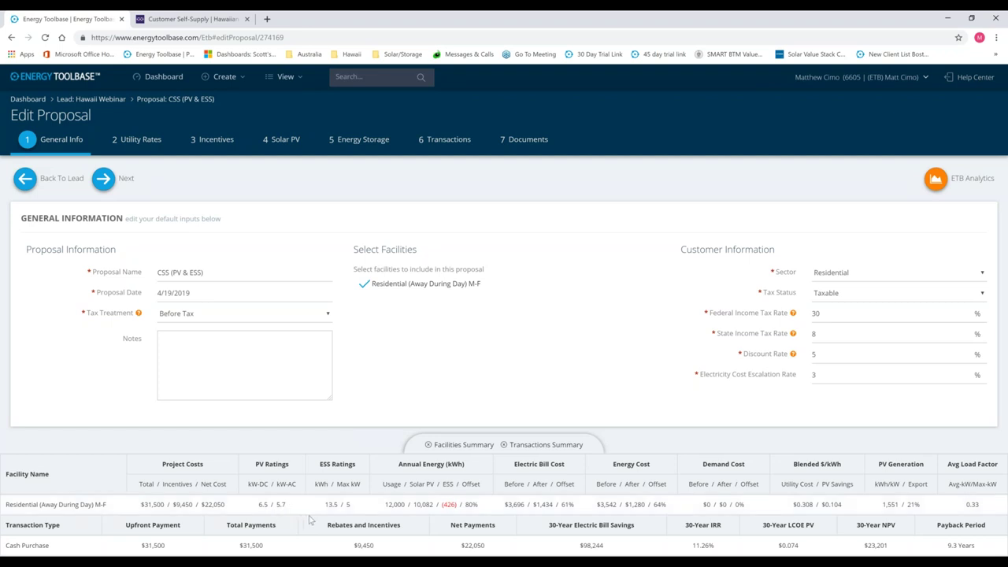
pyautogui.click(337, 147)
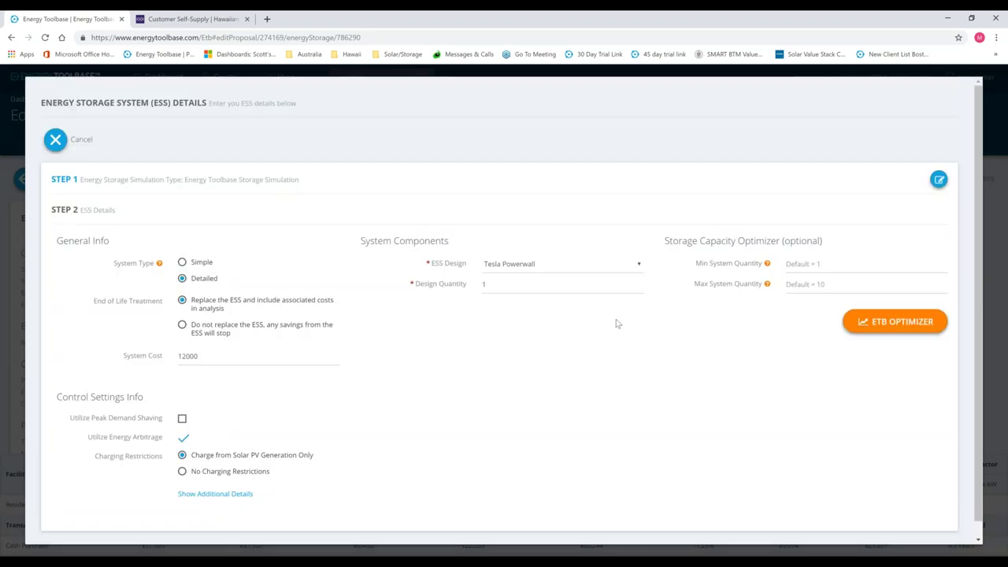
# - Review the available ESS designs, the design quantity and the system cost without changing them
pyautogui.click(575, 267)
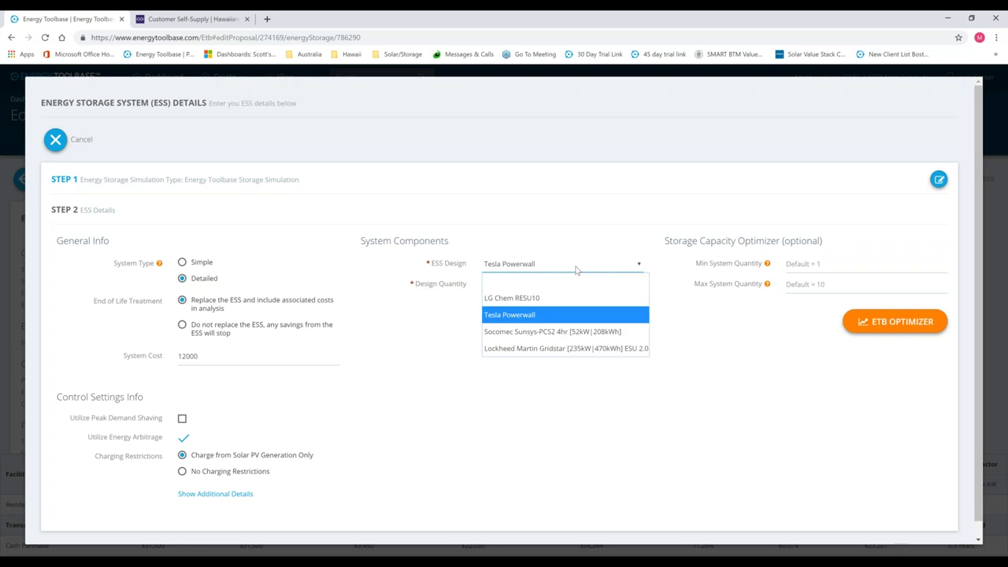
pyautogui.click(519, 355)
pyautogui.click(486, 283)
pyautogui.click(203, 356)
pyautogui.click(185, 377)
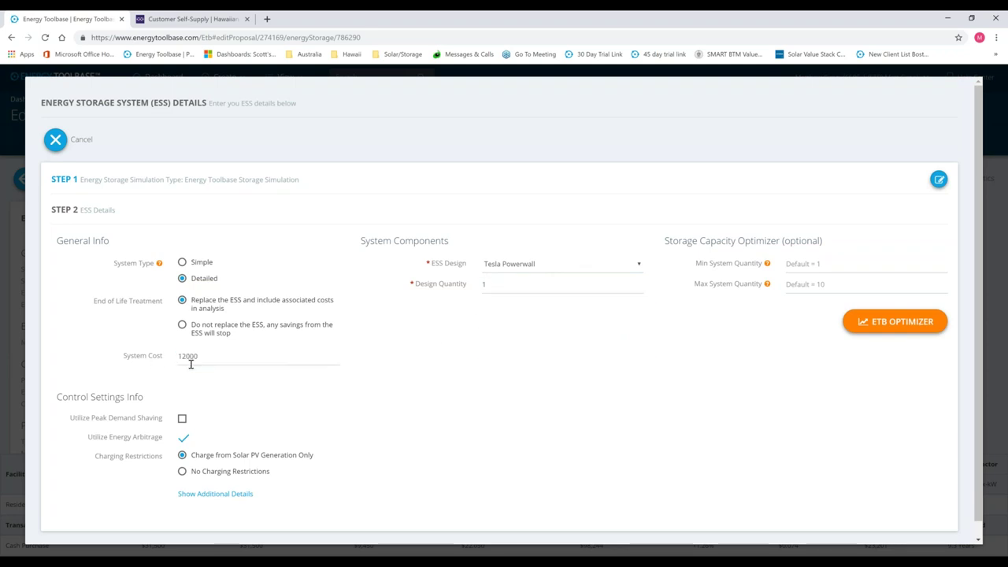
# - Inspect the ESS control settings for charging requirements and controls type, and close the storage details without changes
pyautogui.click(215, 495)
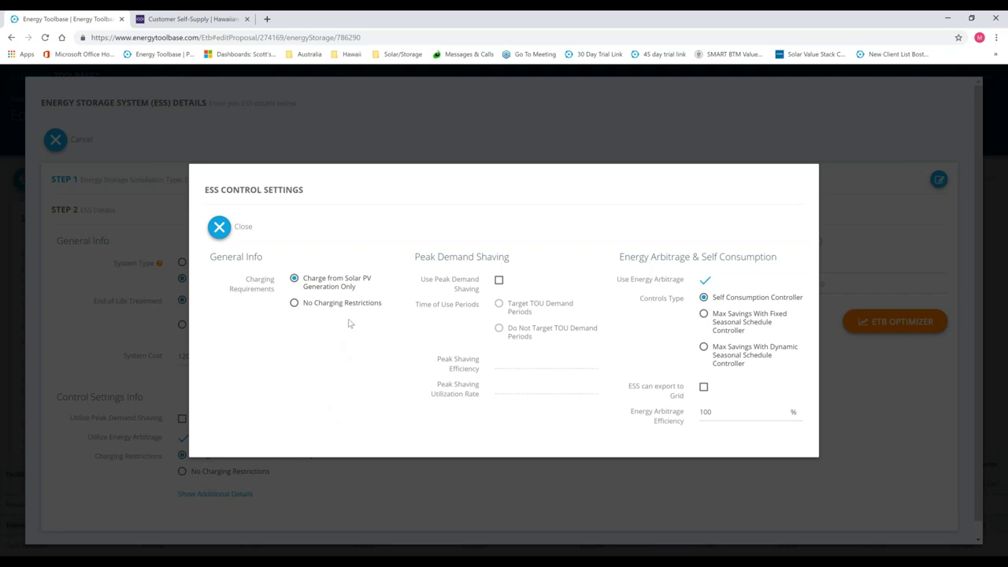
pyautogui.moveTo(356, 290); pyautogui.dragTo(302, 281)
pyautogui.click(303, 281)
pyautogui.moveTo(712, 297); pyautogui.dragTo(795, 266)
pyautogui.click(795, 268)
pyautogui.click(219, 228)
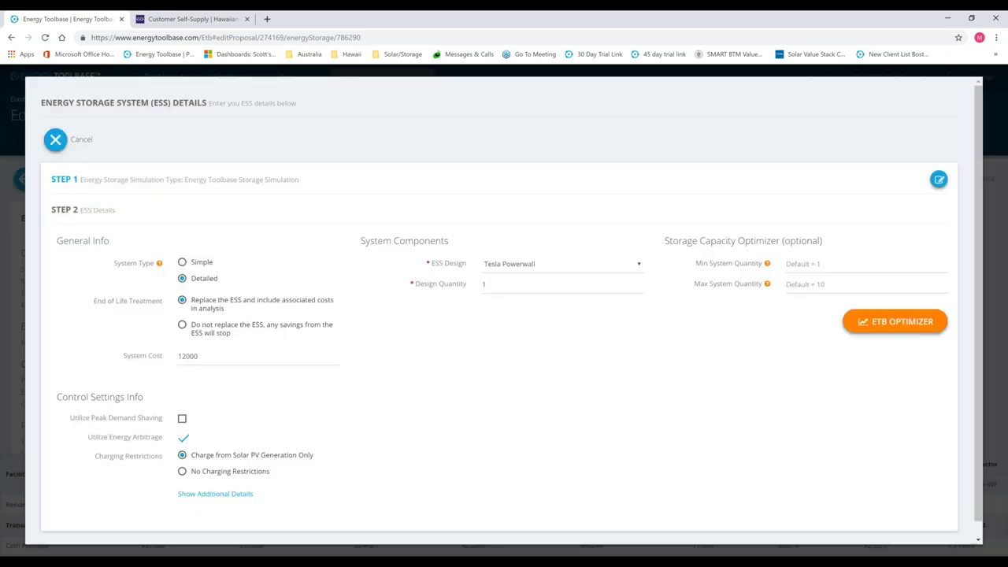
pyautogui.click(55, 139)
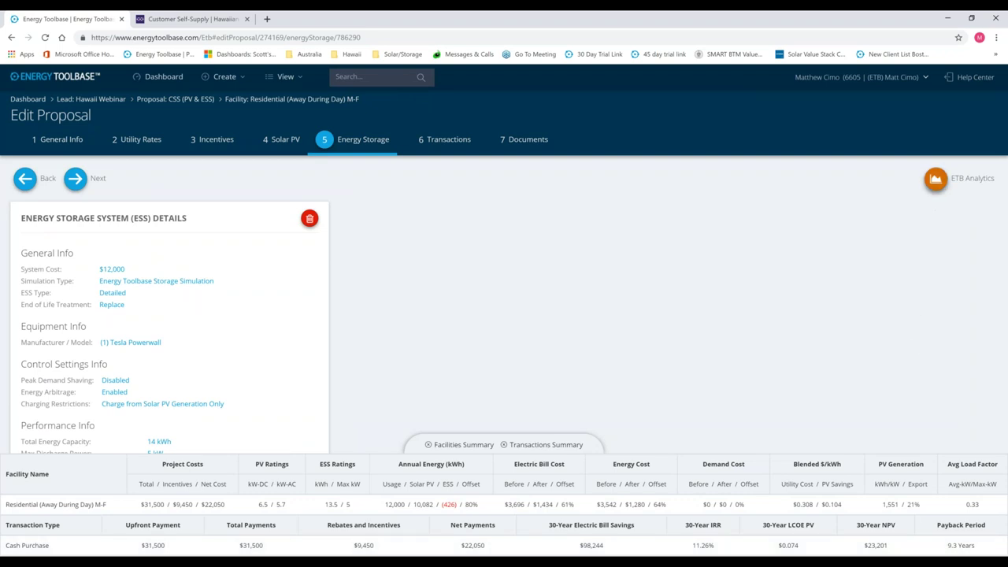
# - Examine the ETB Analytics demand profile zoomed to about Aug 8 to Aug 10, and check the PV export percentage in the summary
pyautogui.click(935, 179)
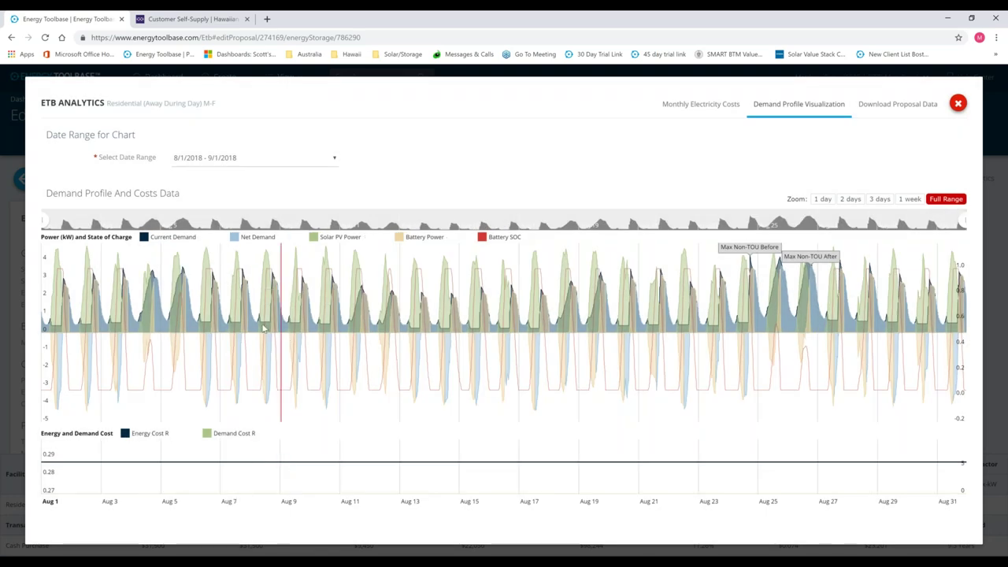
pyautogui.moveTo(256, 337); pyautogui.dragTo(319, 337)
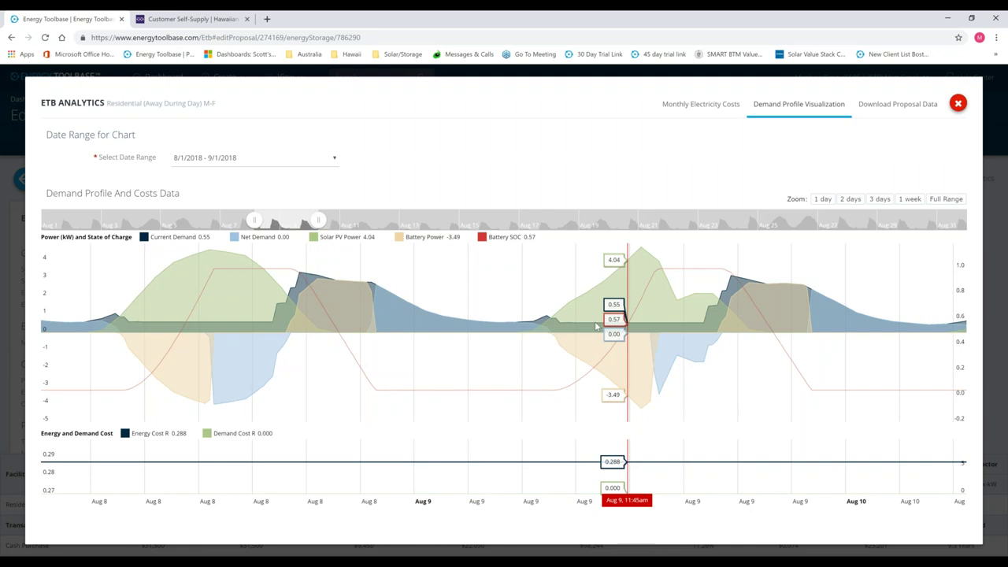
pyautogui.click(957, 105)
pyautogui.moveTo(905, 505); pyautogui.dragTo(933, 508)
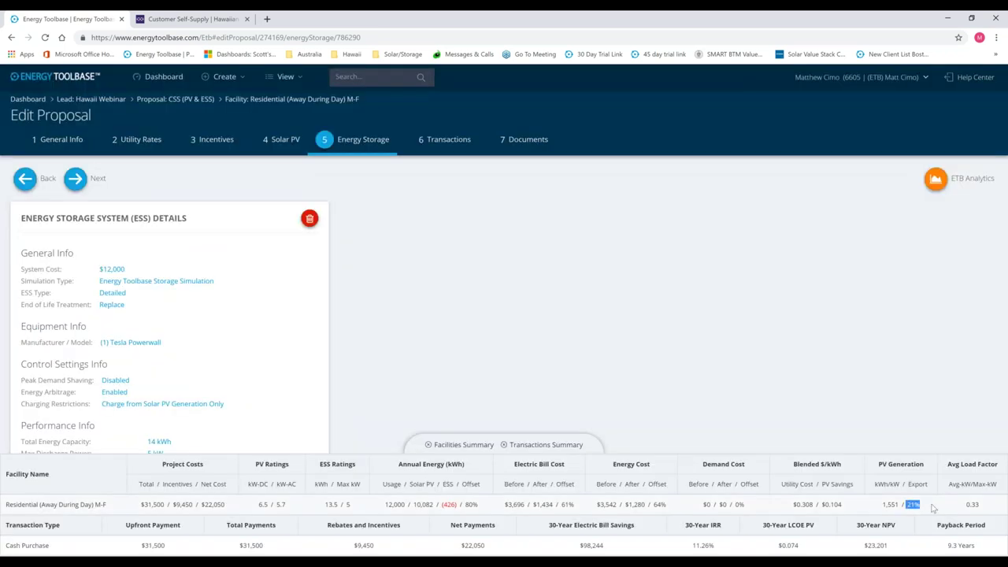
pyautogui.click(935, 509)
# - Set the Tesla Powerwall design quantity to 2, save the storage system, and check the recalculated payback period
pyautogui.click(150, 282)
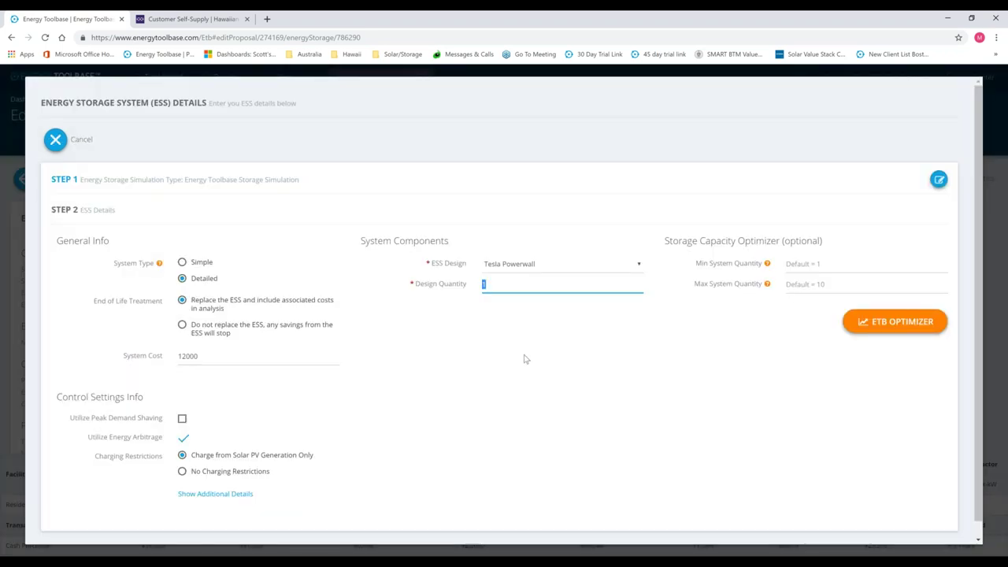
pyautogui.write('2')
pyautogui.click(538, 363)
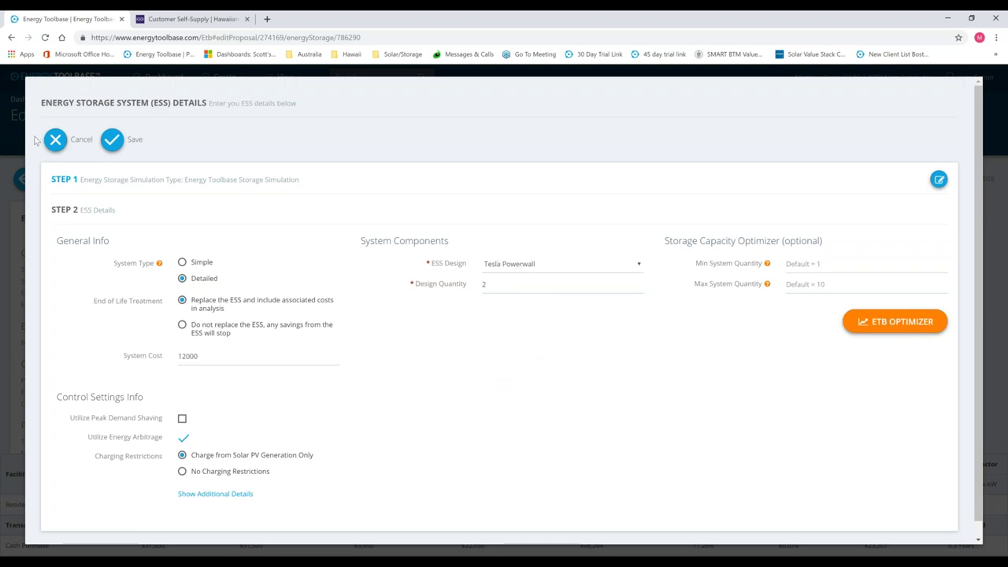
pyautogui.click(112, 140)
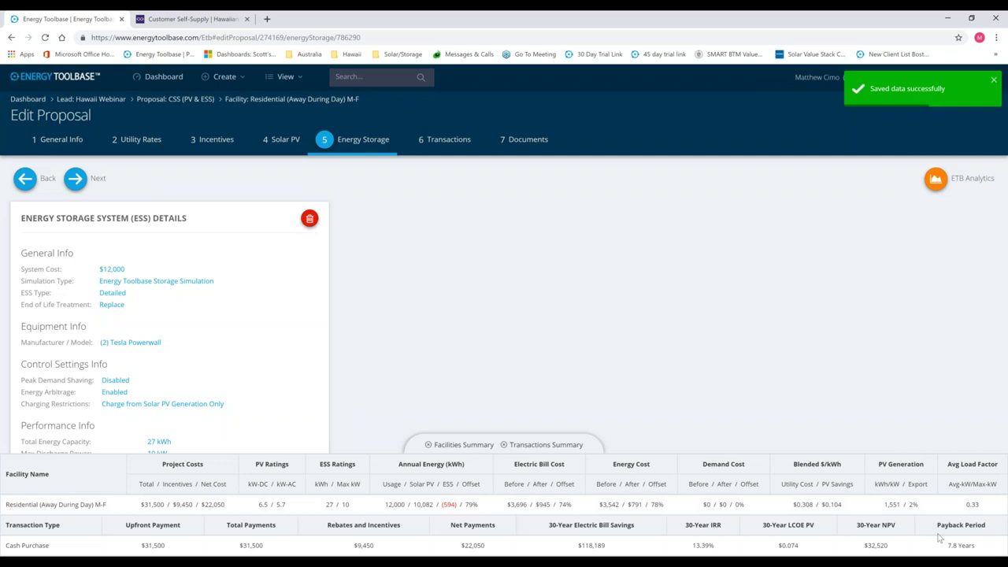
pyautogui.moveTo(945, 545); pyautogui.dragTo(986, 549)
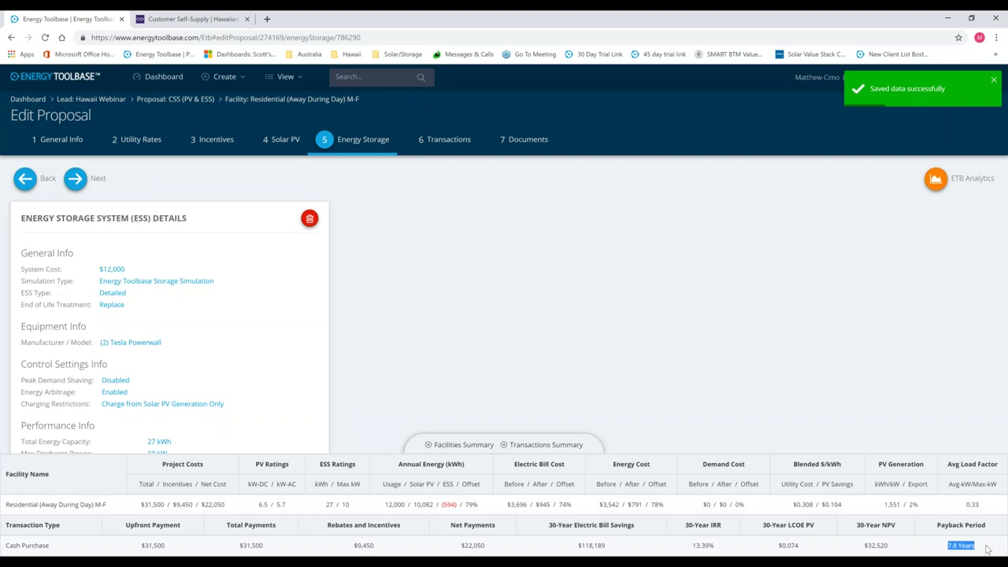
pyautogui.click(986, 549)
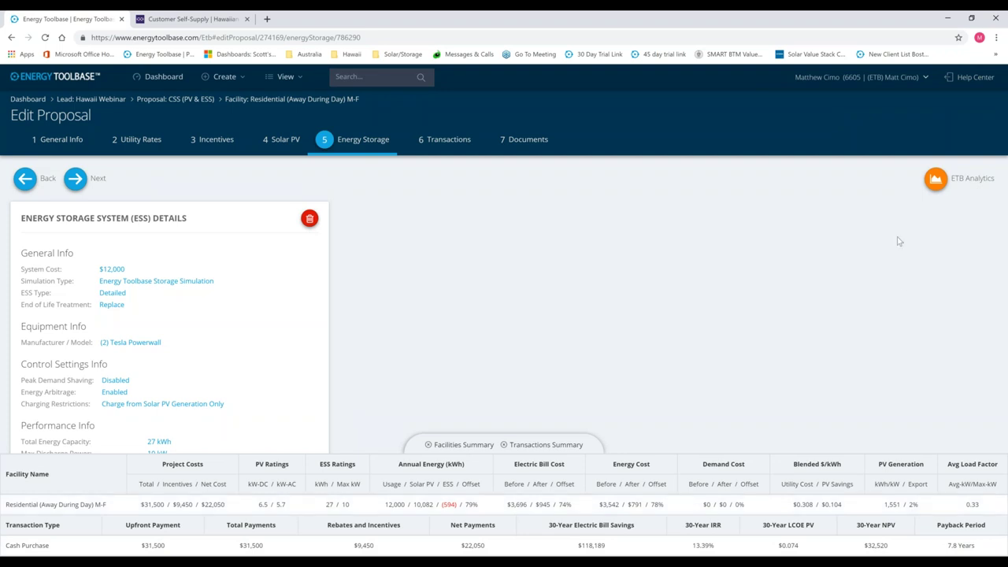
# - Examine the two-battery demand profile in ETB Analytics zoomed to about Aug 9 to Aug 11, and close the analytics
pyautogui.click(936, 178)
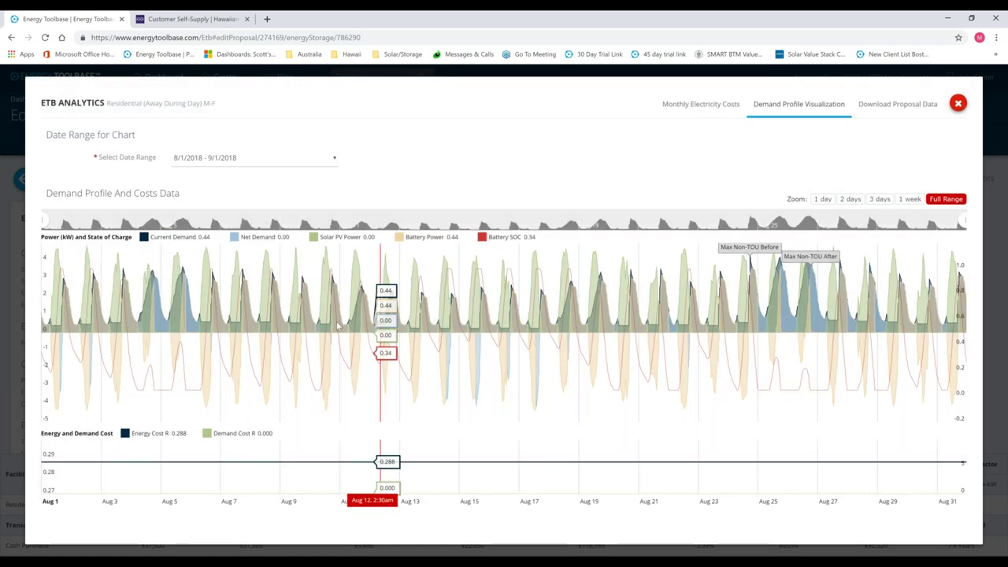
pyautogui.moveTo(282, 324); pyautogui.dragTo(348, 324)
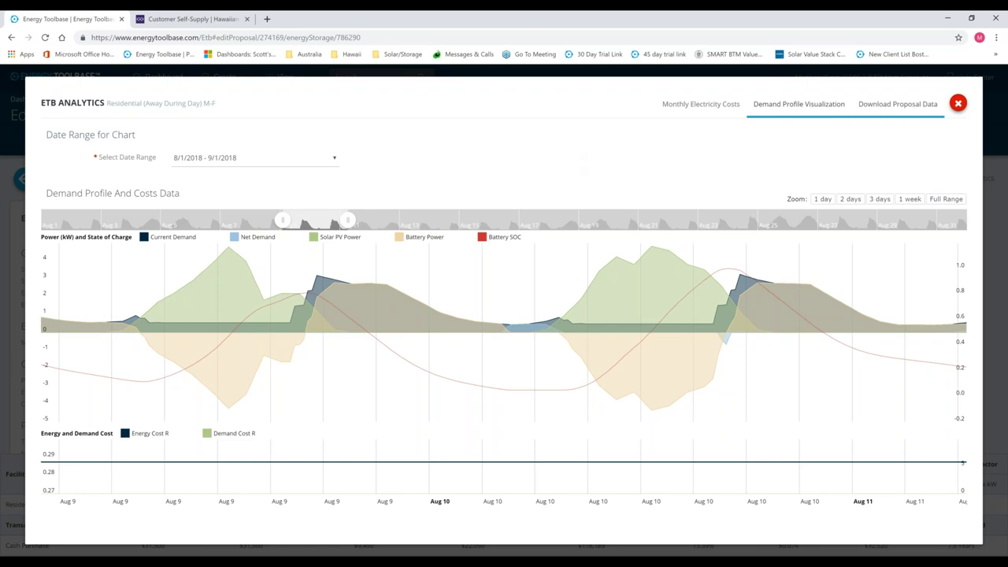
pyautogui.click(957, 103)
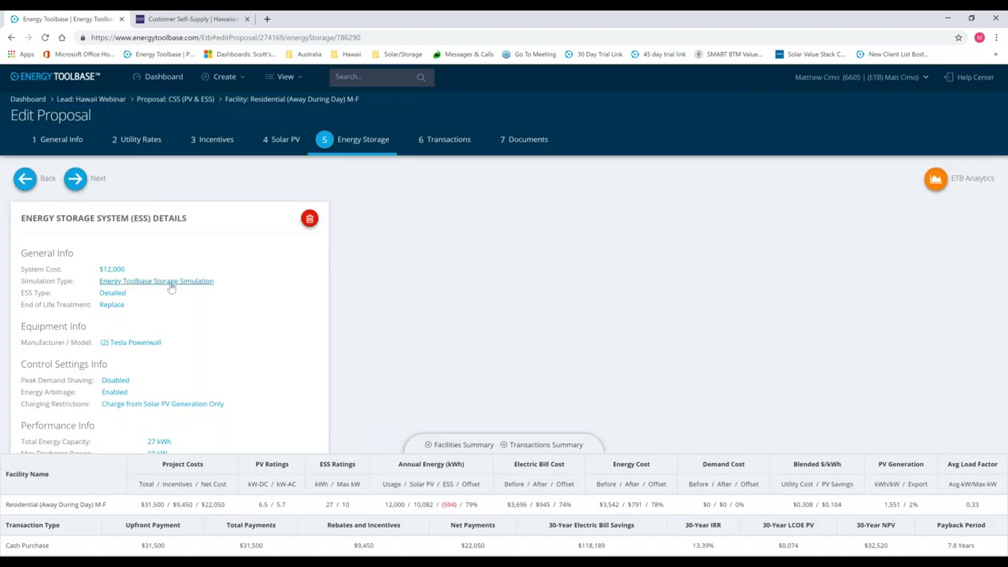
# - View the proposal's transactions and documents sections
pyautogui.click(309, 218)
pyautogui.click(281, 179)
pyautogui.click(446, 140)
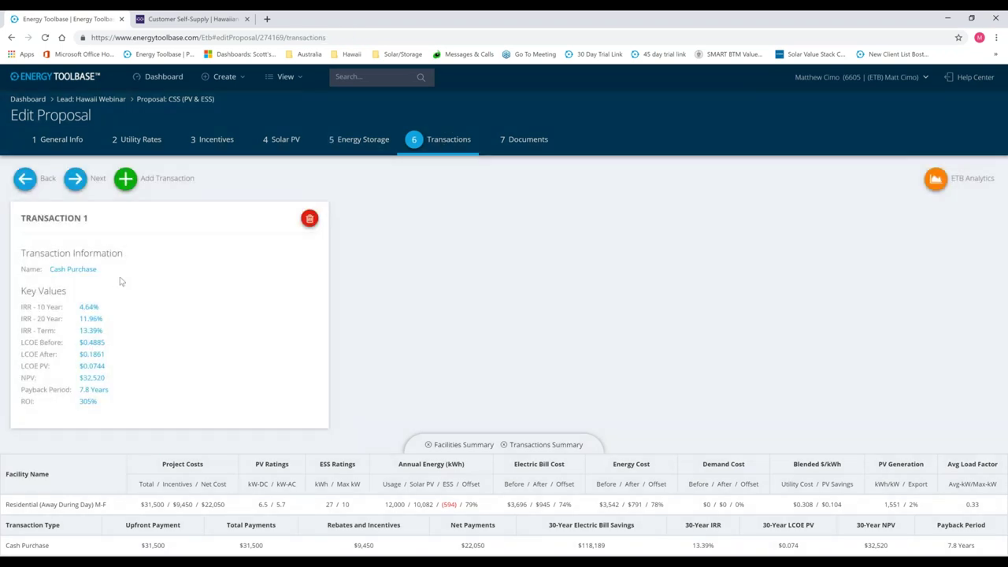
pyautogui.click(529, 144)
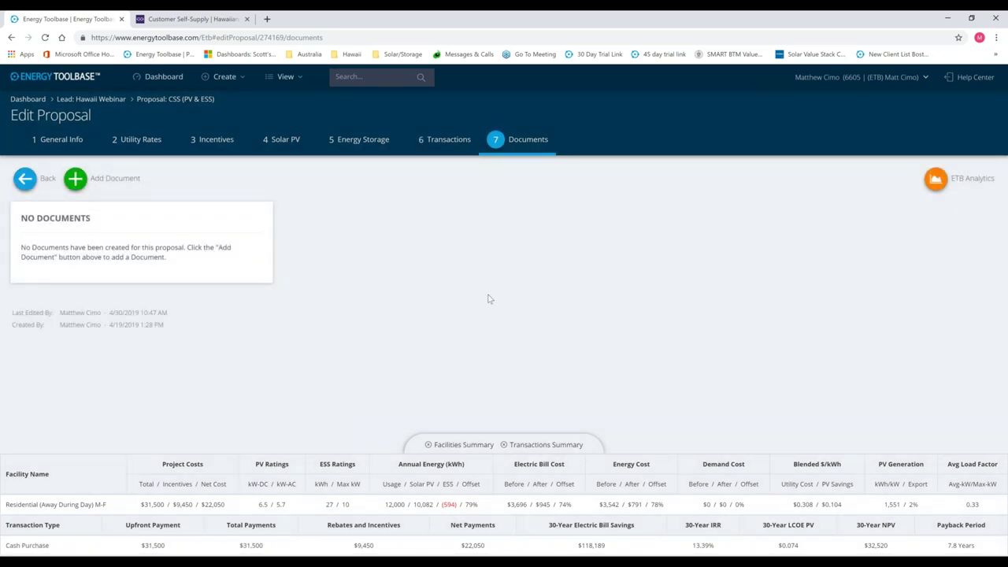
# - Log out of the account and enter "hawaii webinar" as the referral source in the free trial registration form
pyautogui.click(866, 79)
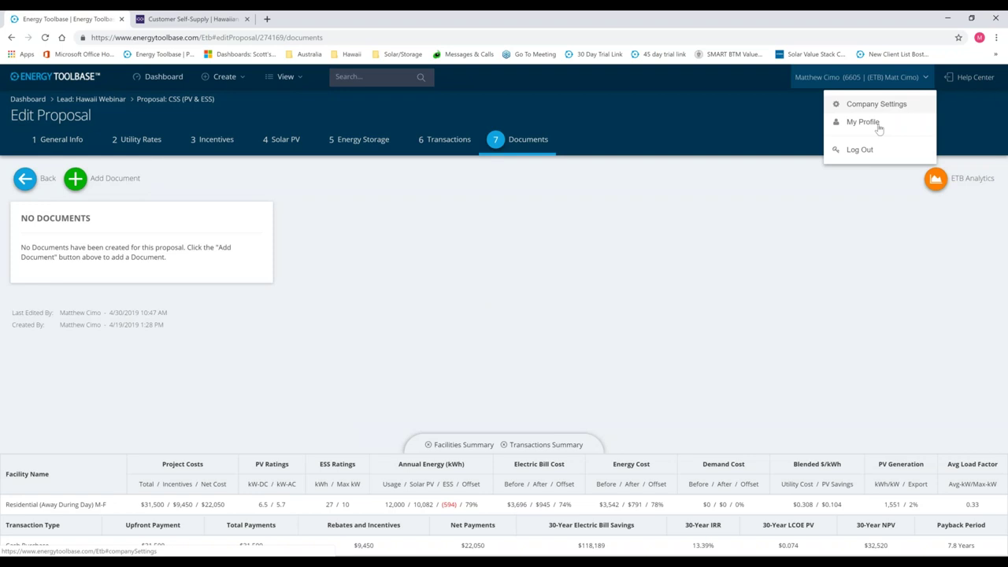
pyautogui.click(871, 152)
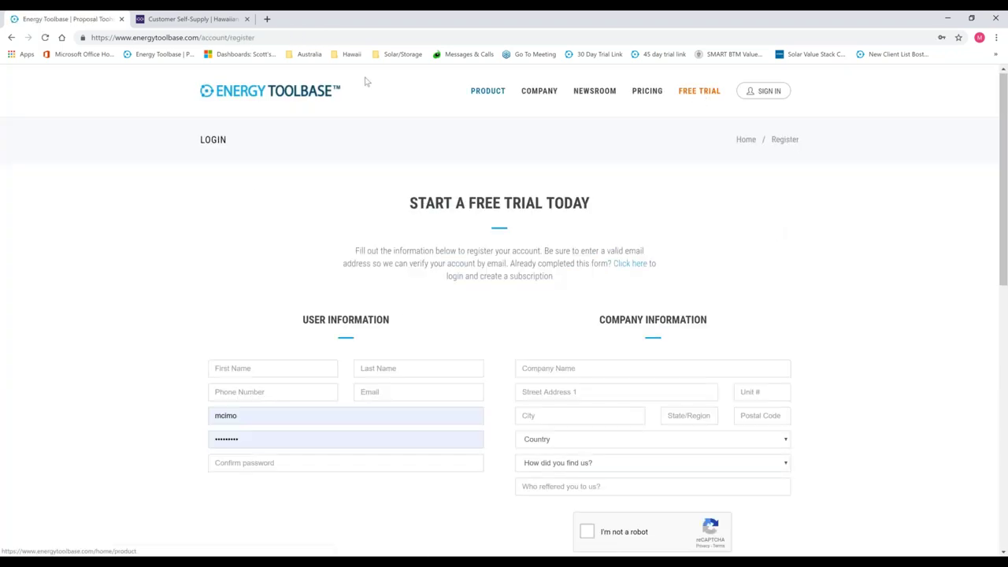
pyautogui.scroll(-2, 246, 193)
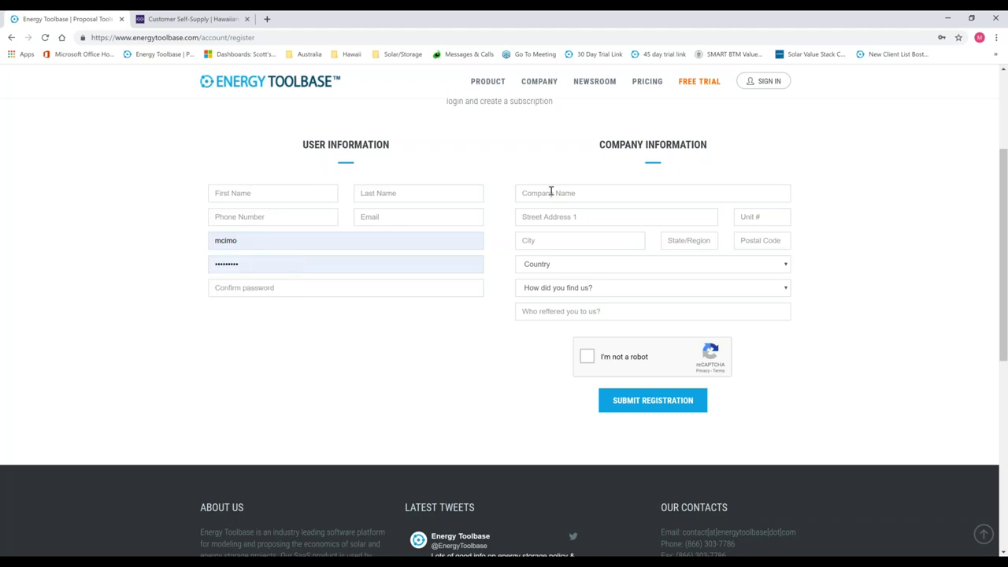
pyautogui.click(569, 316)
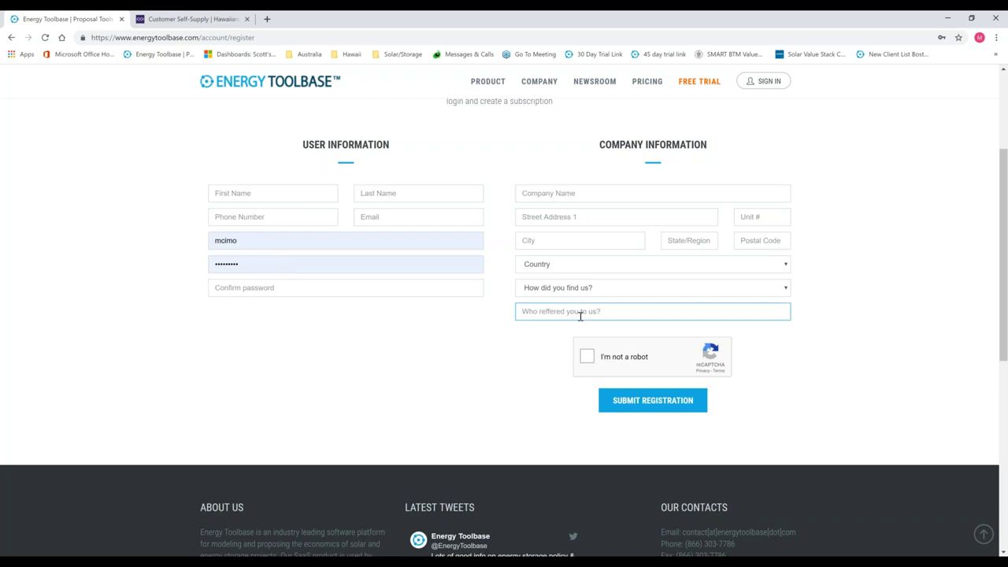
pyautogui.write('hawaii webinar')
pyautogui.click(447, 364)
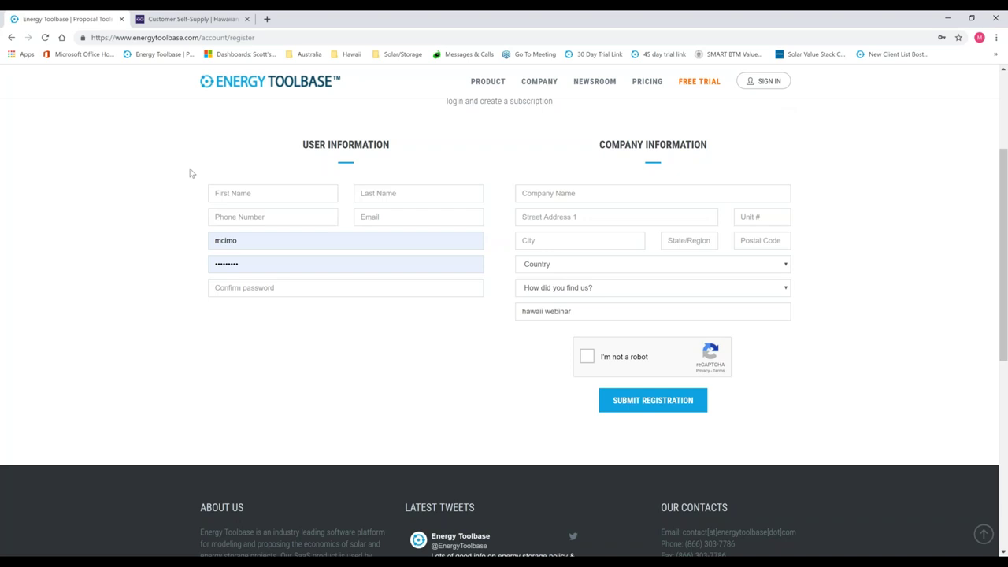
# - Switch to the slide presentation showing the Q&A slide
pyautogui.moveTo(539, 109)
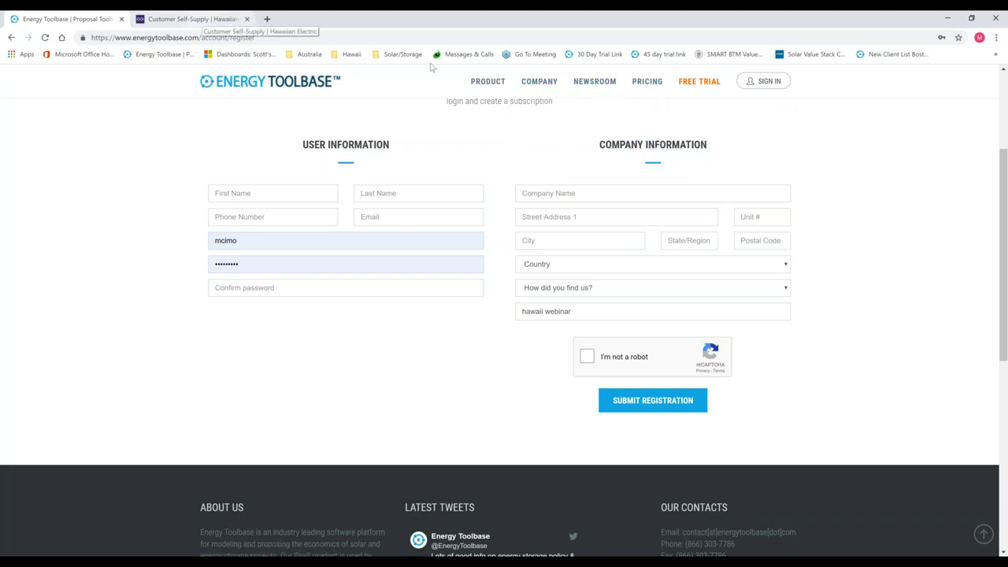
pyautogui.hotkey('alt', 'Tab')
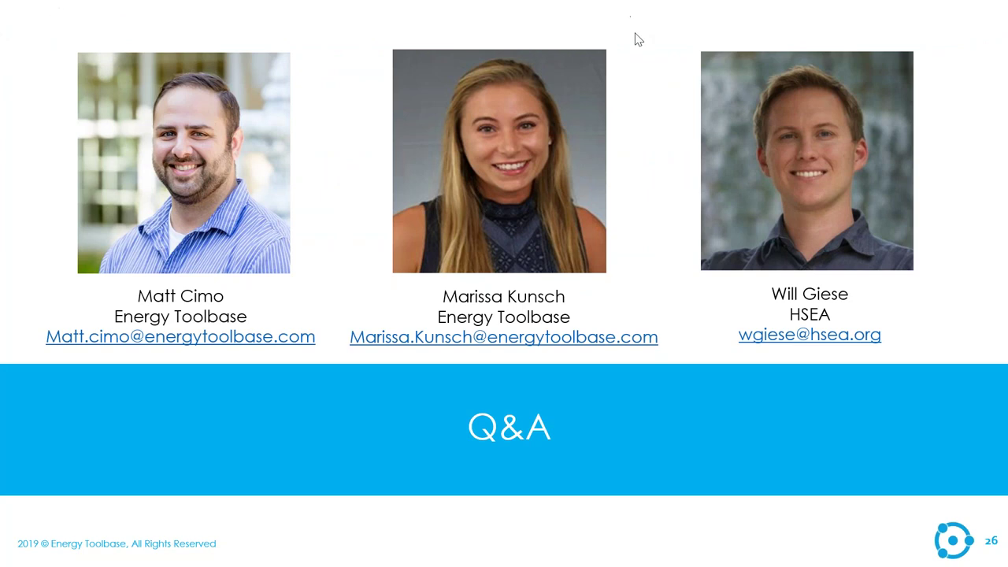